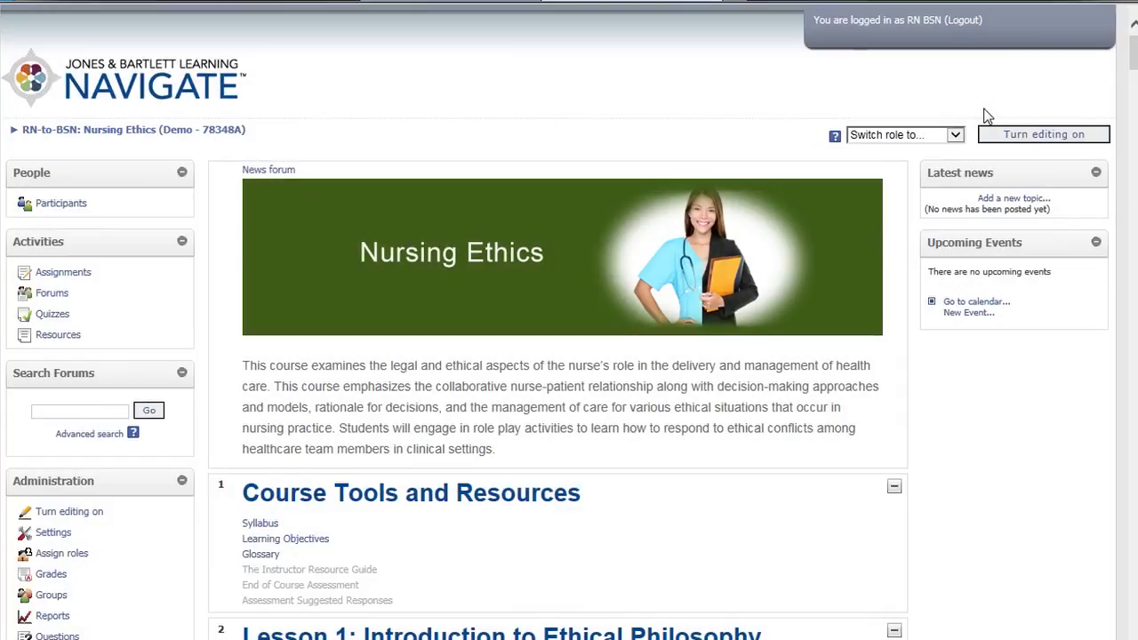
# Turn on editing mode for the Nursing Ethics course page
pyautogui.moveTo(1133, 50)
pyautogui.mouseDown()
pyautogui.moveTo(1134, 92)
pyautogui.moveTo(1133, 36)
pyautogui.mouseUp()
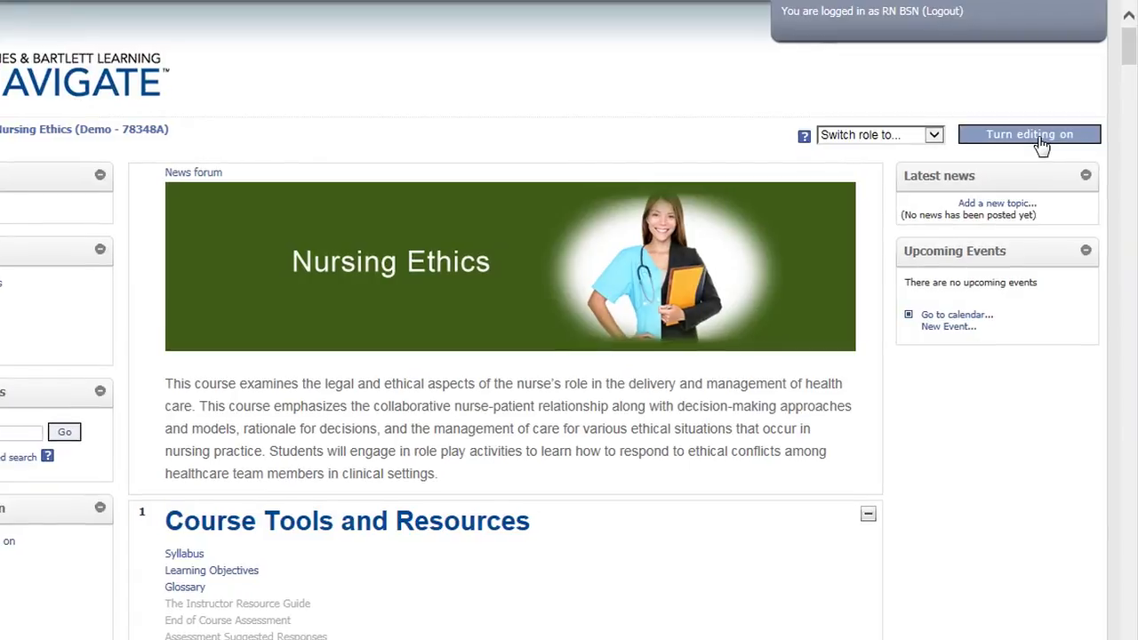
pyautogui.click(1038, 137)
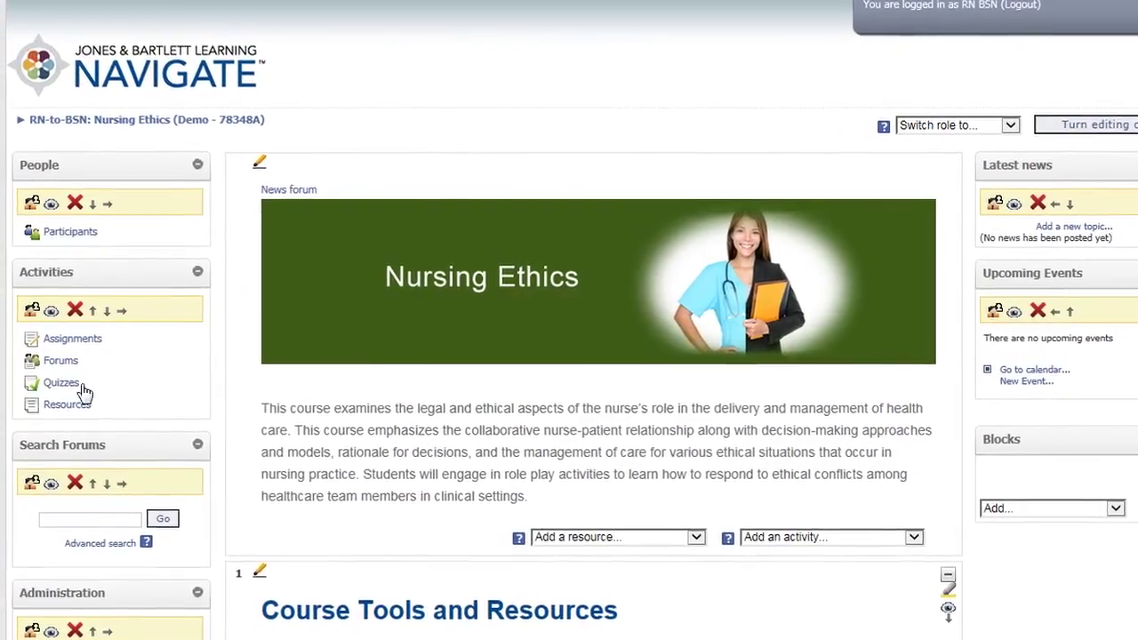
# Open the Lesson 5 Assessment quiz from the Quizzes list and start updating its settings
pyautogui.click(65, 386)
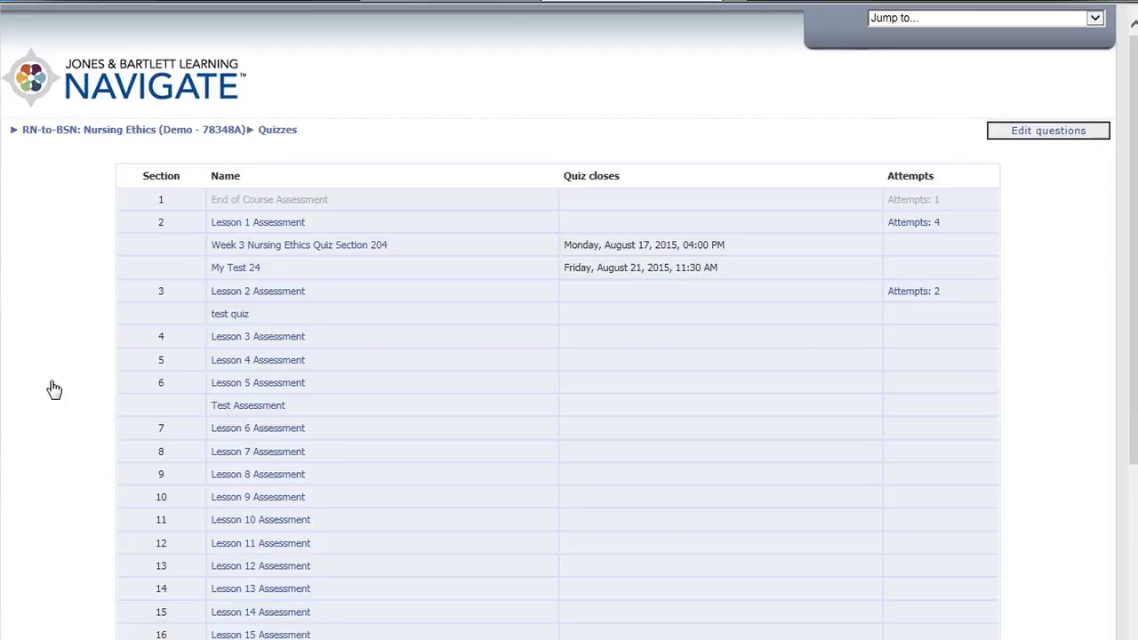
pyautogui.click(284, 384)
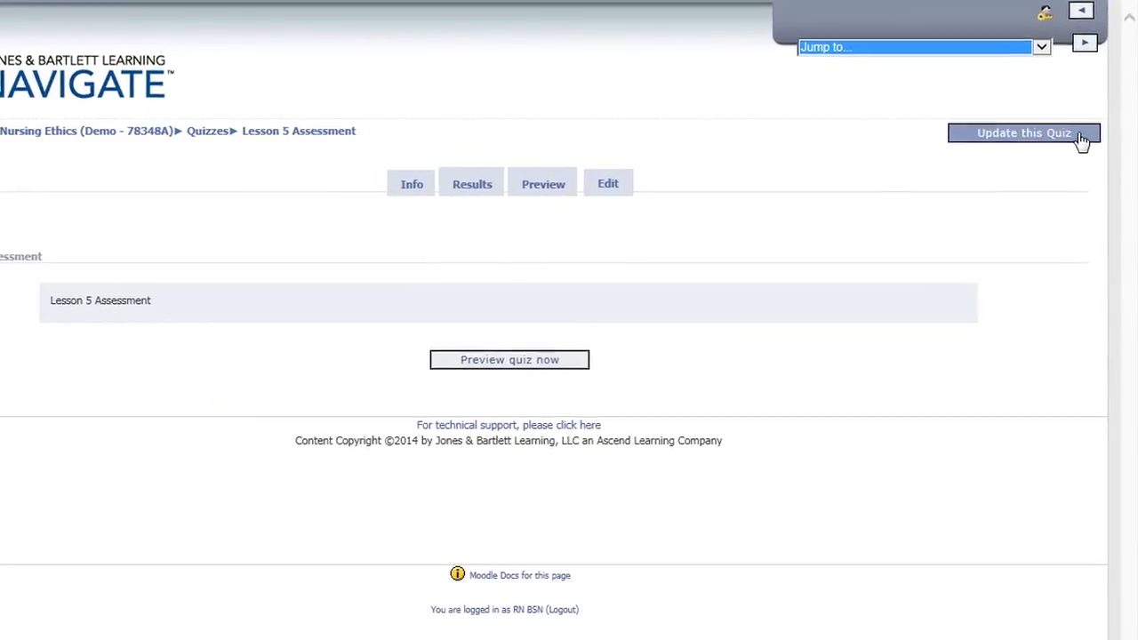
pyautogui.click(1080, 138)
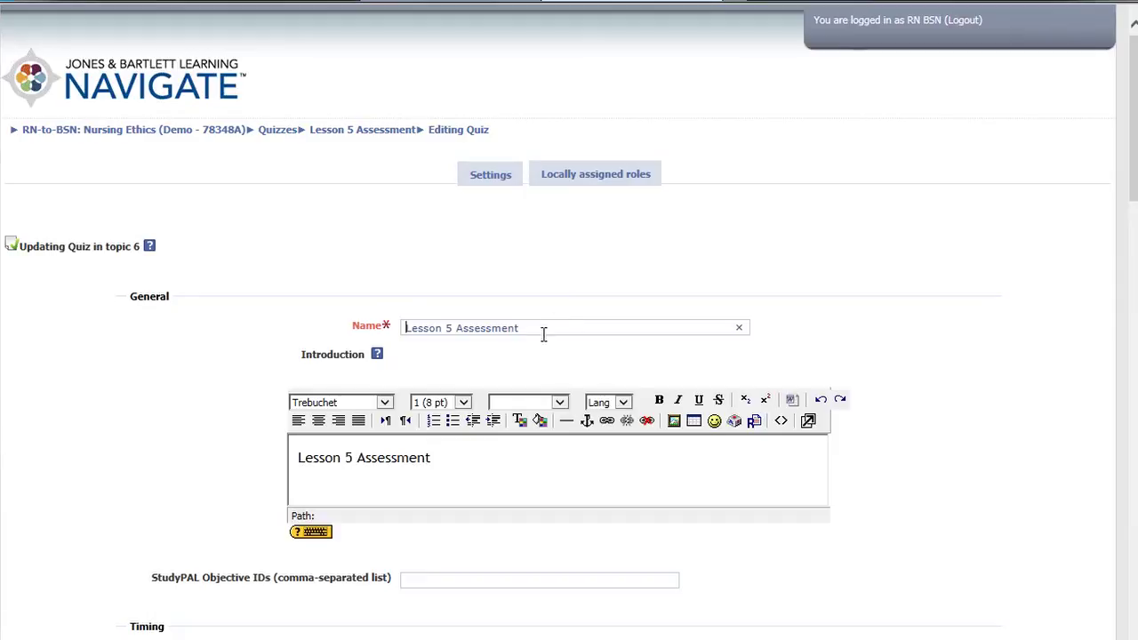
# Append ' Test 1' to the quiz name and its introduction
pyautogui.write('Test 1')
pyautogui.click(465, 470)
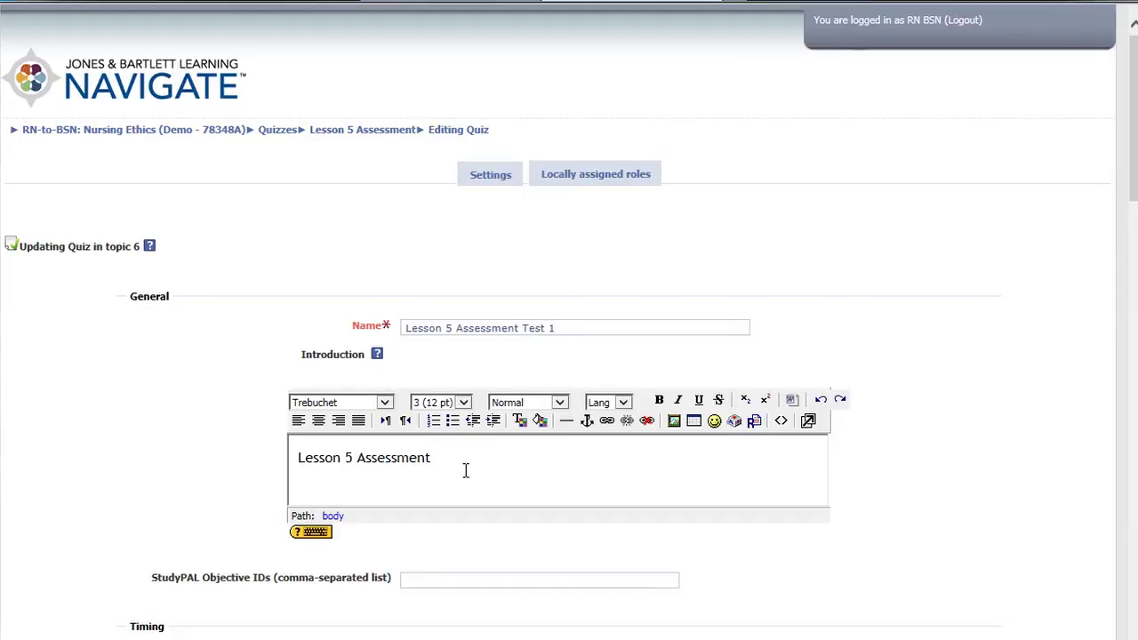
pyautogui.write('Test 1')
# Enable opening and closing dates so the quiz runs 24–26 August 2015
pyautogui.moveTo(1130, 146); pyautogui.dragTo(1084, 261)
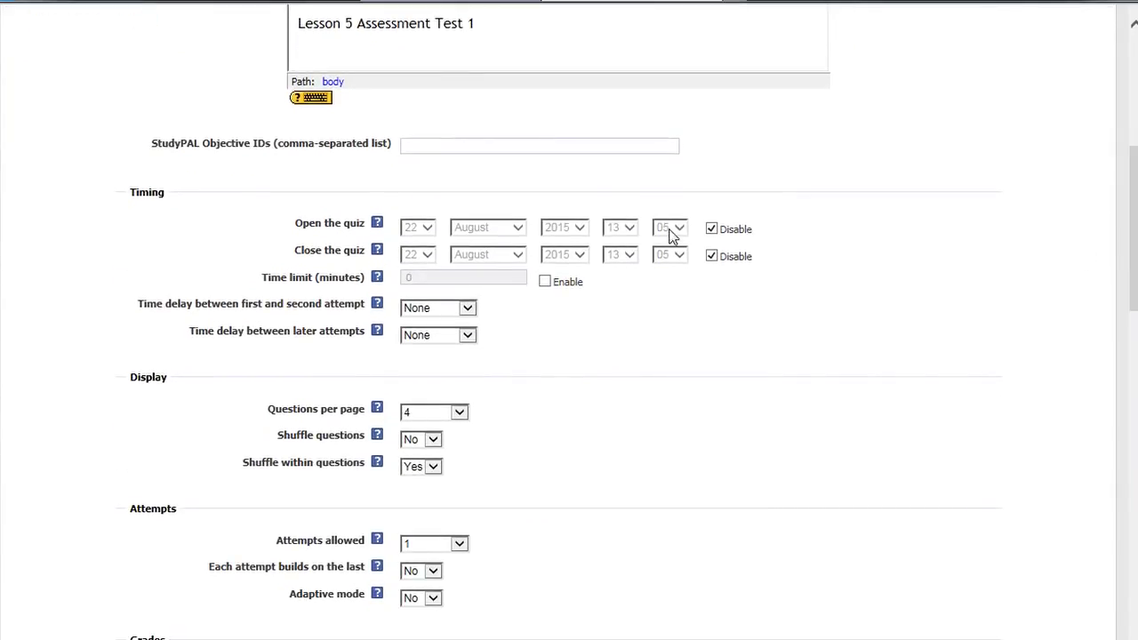
pyautogui.click(712, 229)
pyautogui.click(712, 256)
pyautogui.click(418, 254)
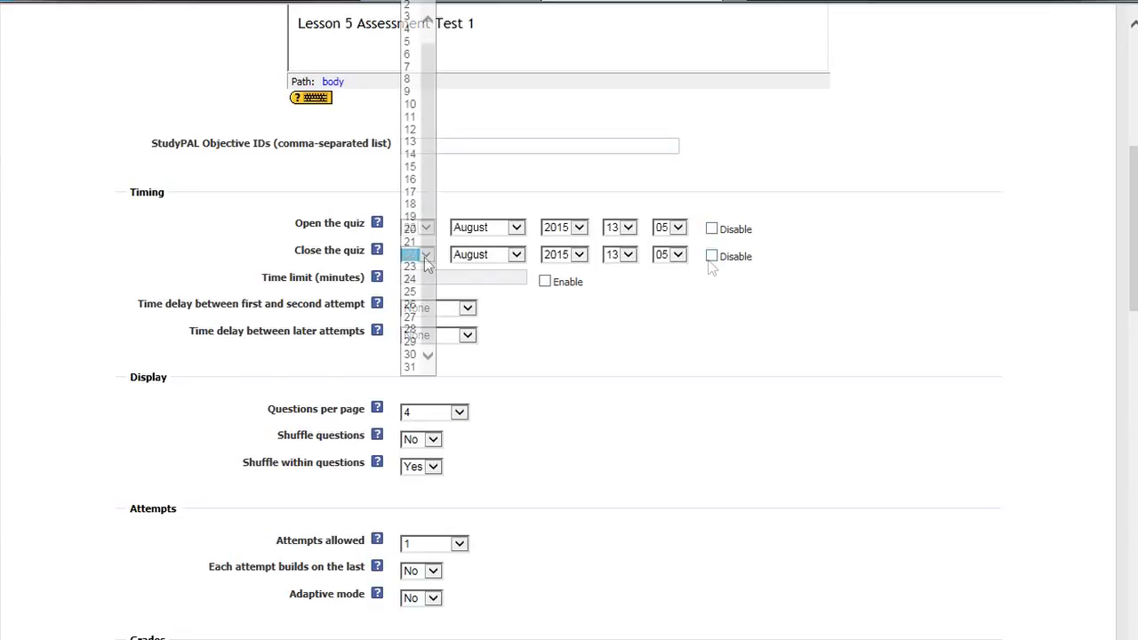
pyautogui.click(425, 296)
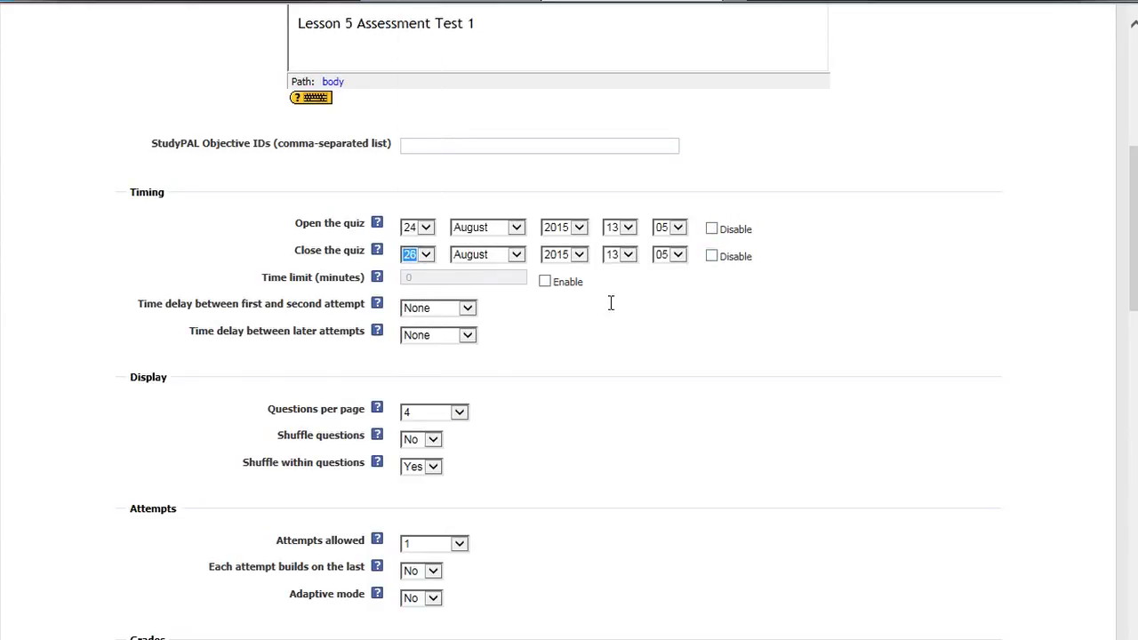
pyautogui.click(509, 417)
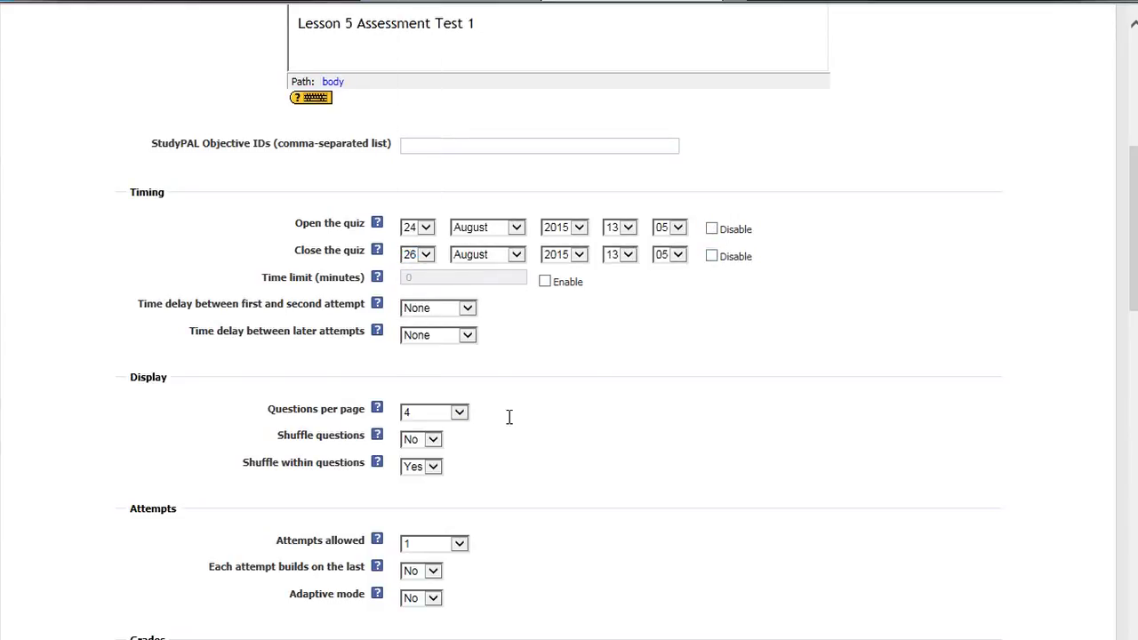
# Show 5 questions per page, shuffle the questions, and allow 2 attempts
pyautogui.click(460, 413)
pyautogui.click(434, 425)
pyautogui.click(435, 441)
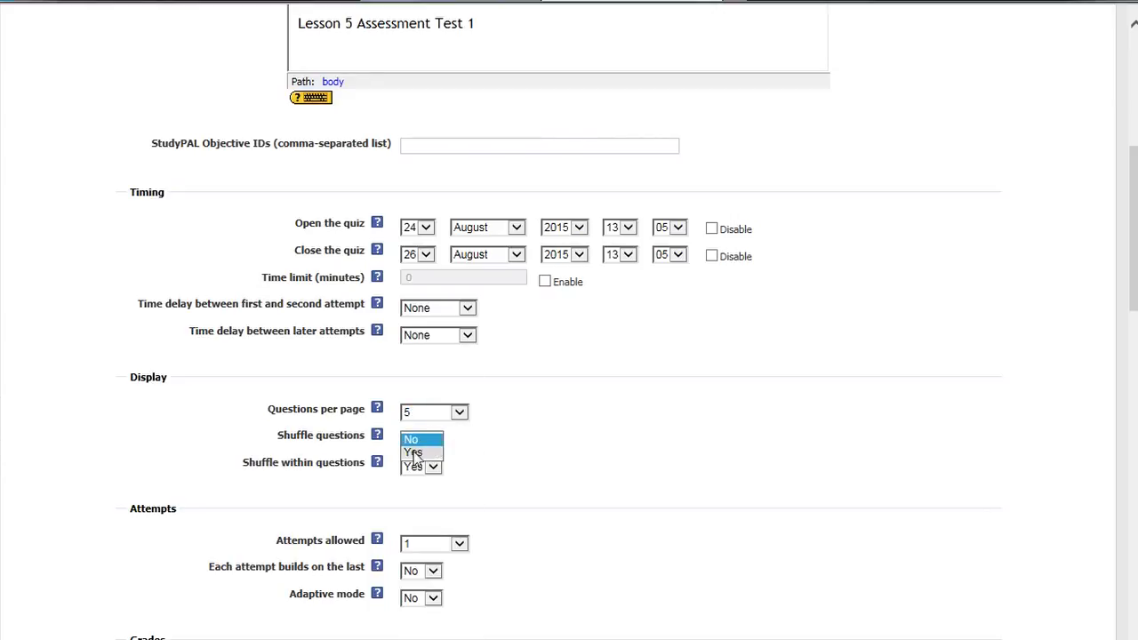
pyautogui.click(413, 454)
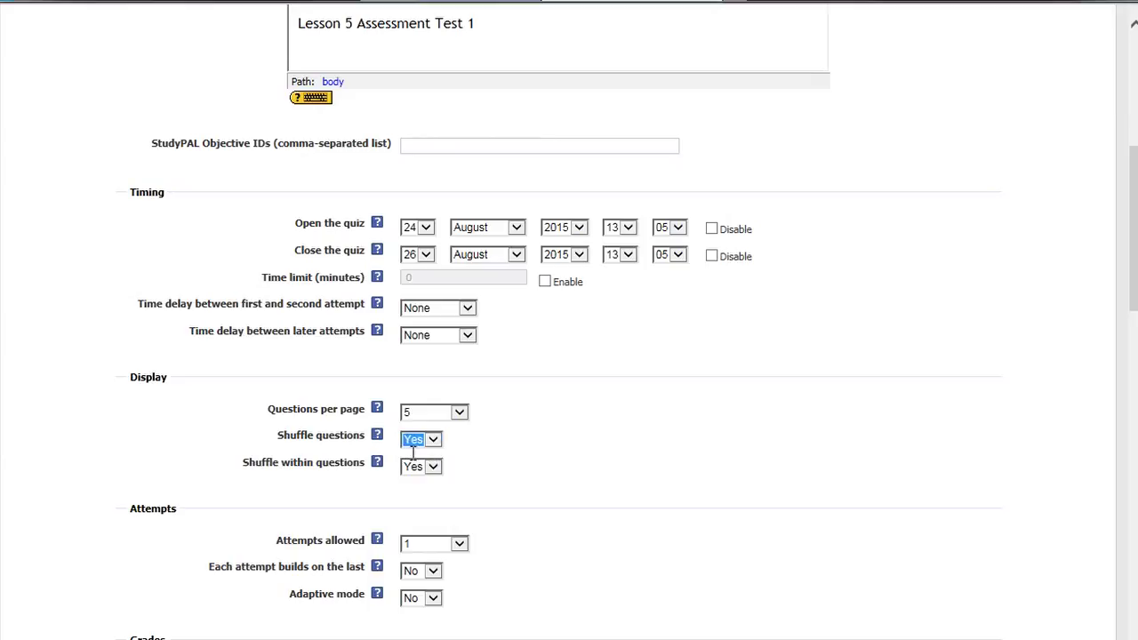
pyautogui.click(462, 544)
pyautogui.click(424, 558)
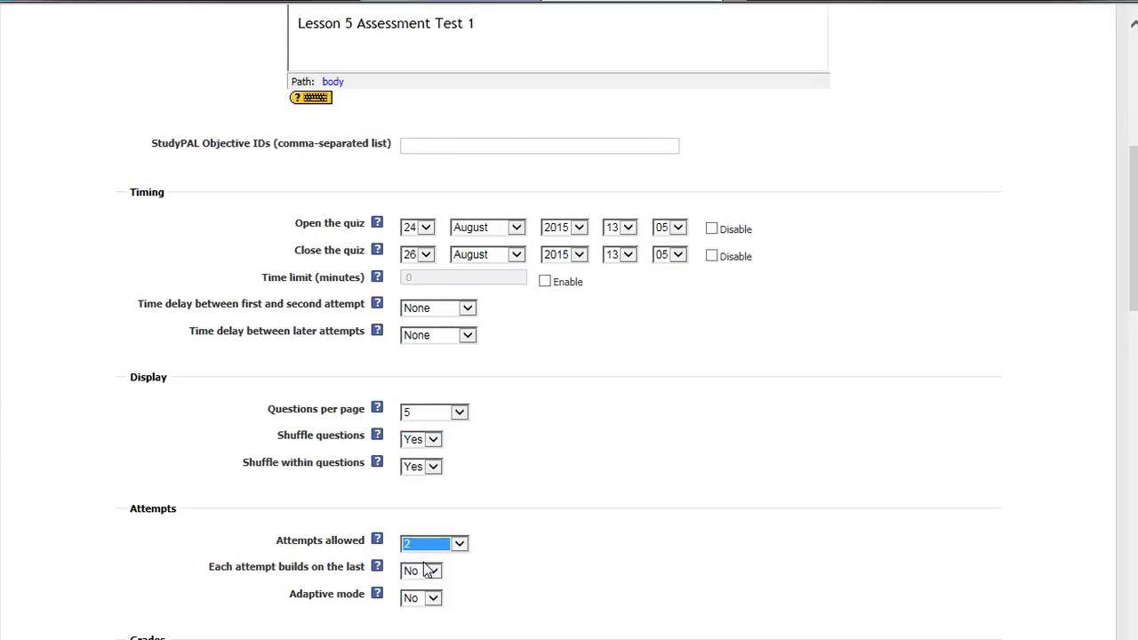
pyautogui.click(521, 554)
# Save the Lesson 5 Assessment Test 1 settings and return to the course page
pyautogui.moveTo(1135, 173); pyautogui.dragTo(1105, 275)
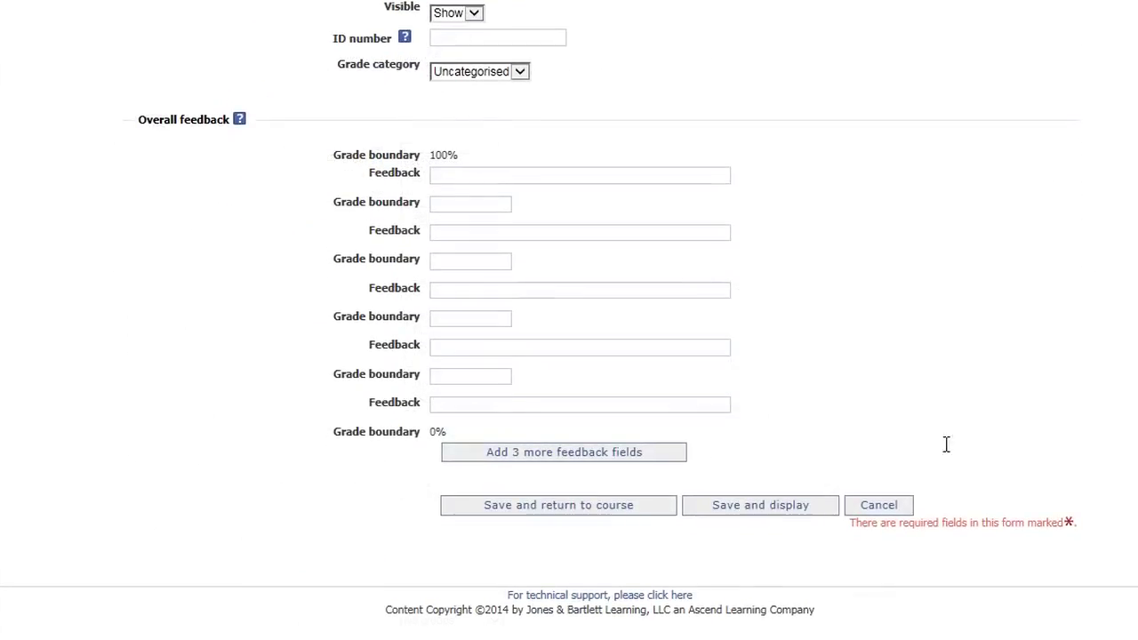
pyautogui.click(600, 516)
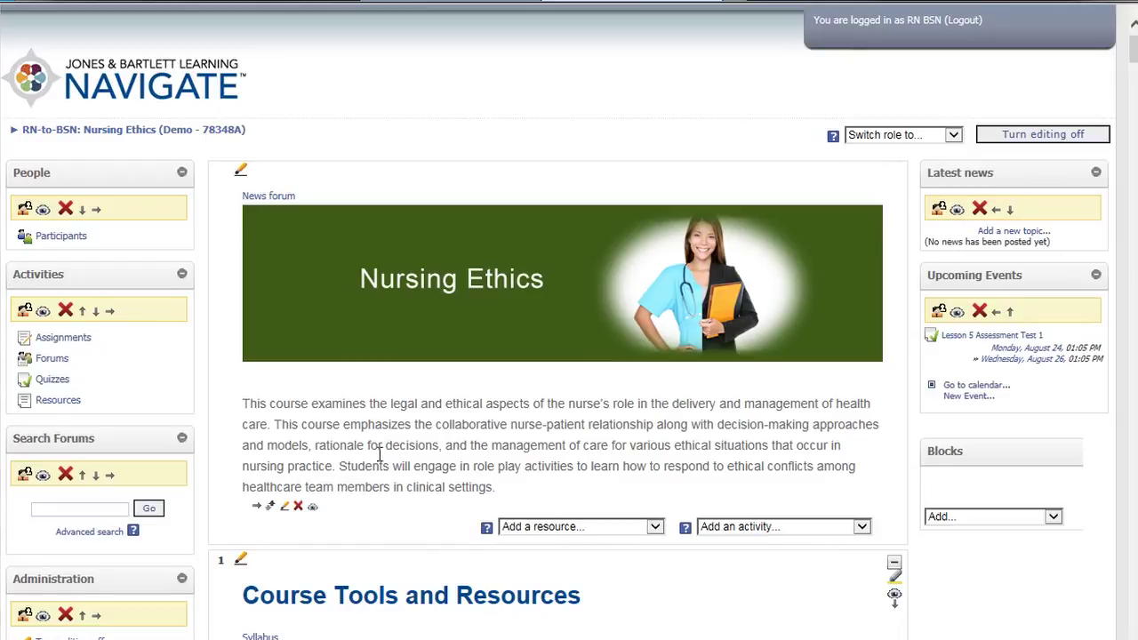
# Open Lesson 5 Assessment Test 1 from the course's Quizzes list
pyautogui.click(51, 380)
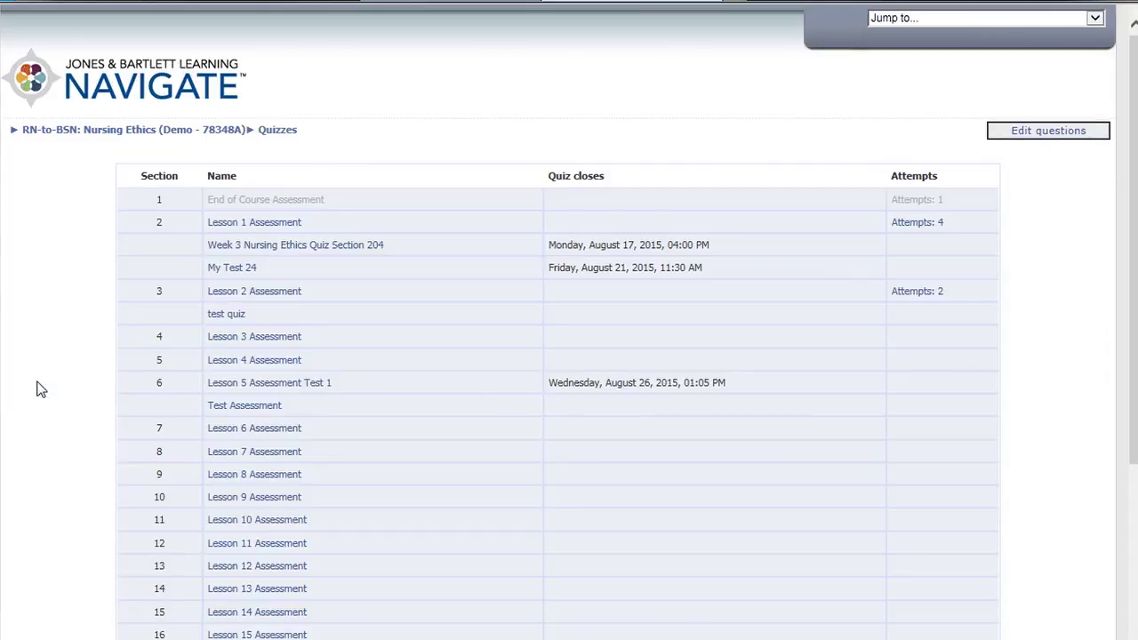
pyautogui.click(322, 388)
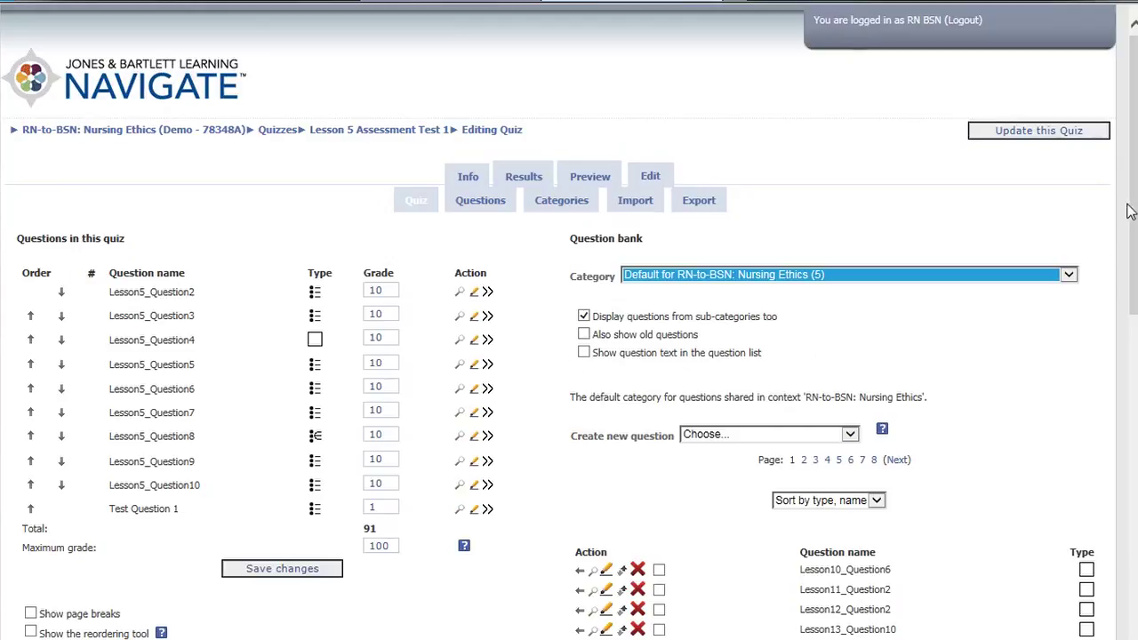
# Show question text in the bank list and tick Lesson10_Question6 for adding
pyautogui.scroll(-3, 1133, 206)
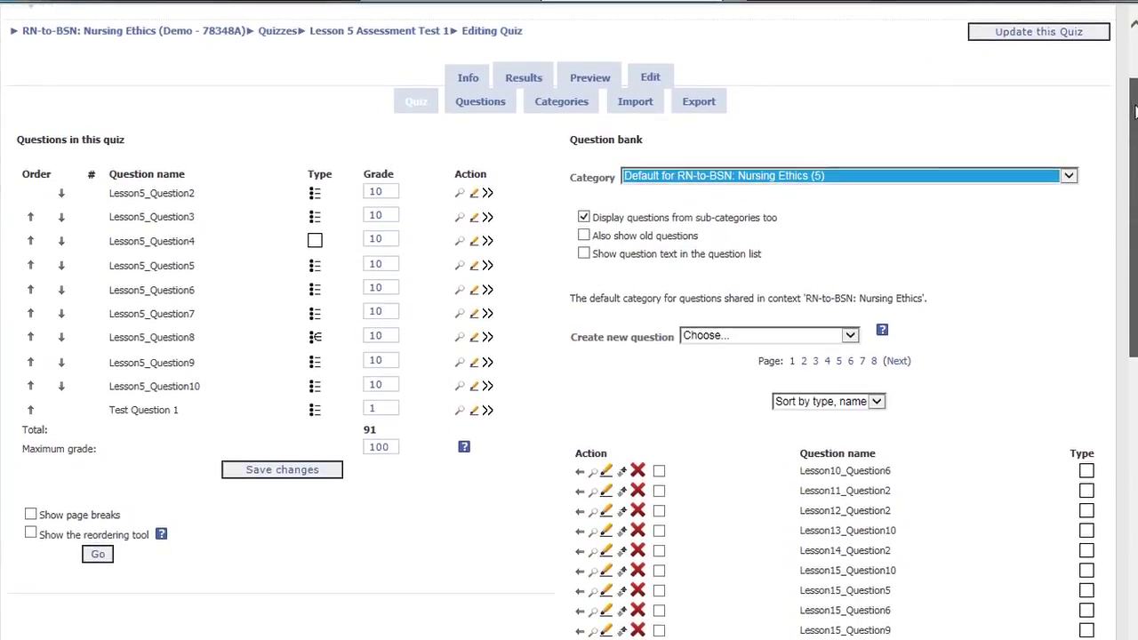
pyautogui.scroll(-2, 1134, 132)
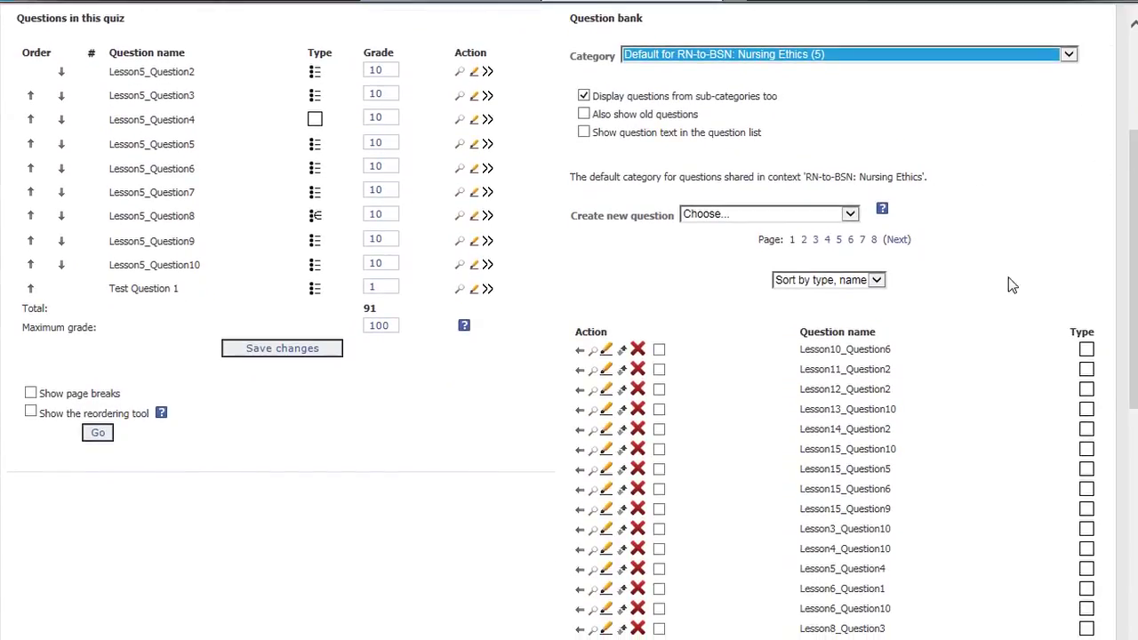
pyautogui.scroll(5, 1133, 266)
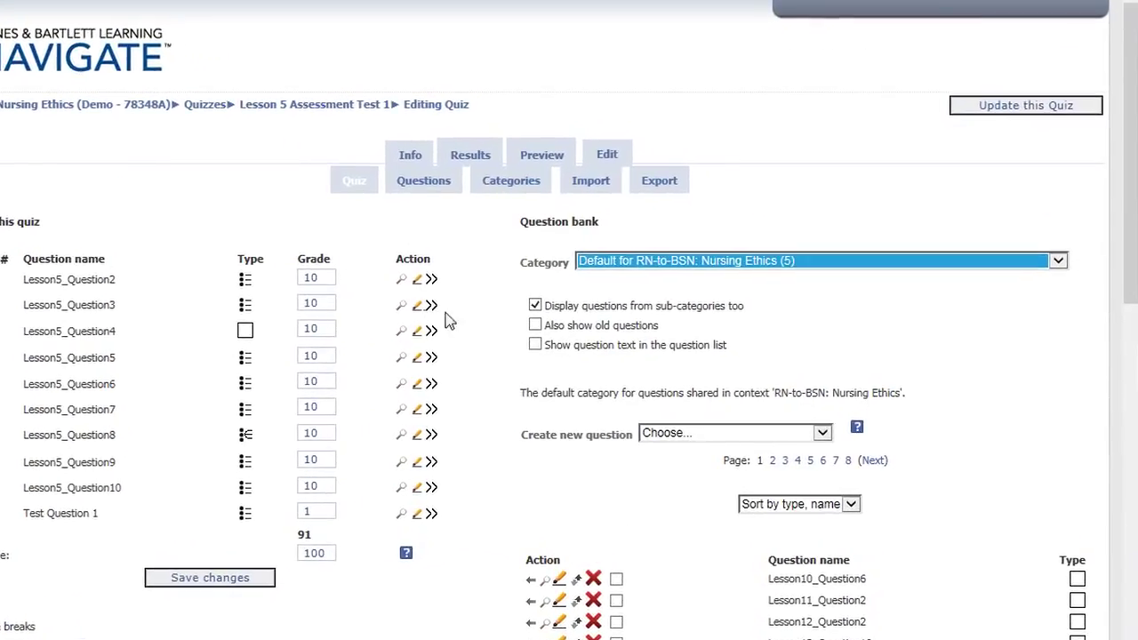
pyautogui.click(535, 345)
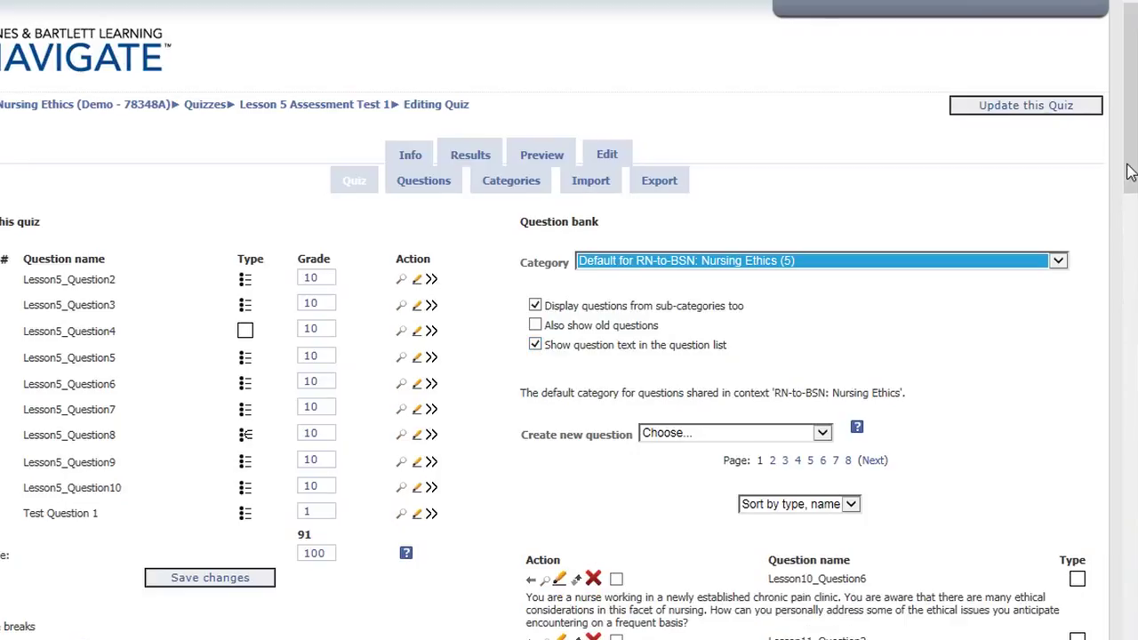
pyautogui.moveTo(1130, 160); pyautogui.dragTo(1121, 227)
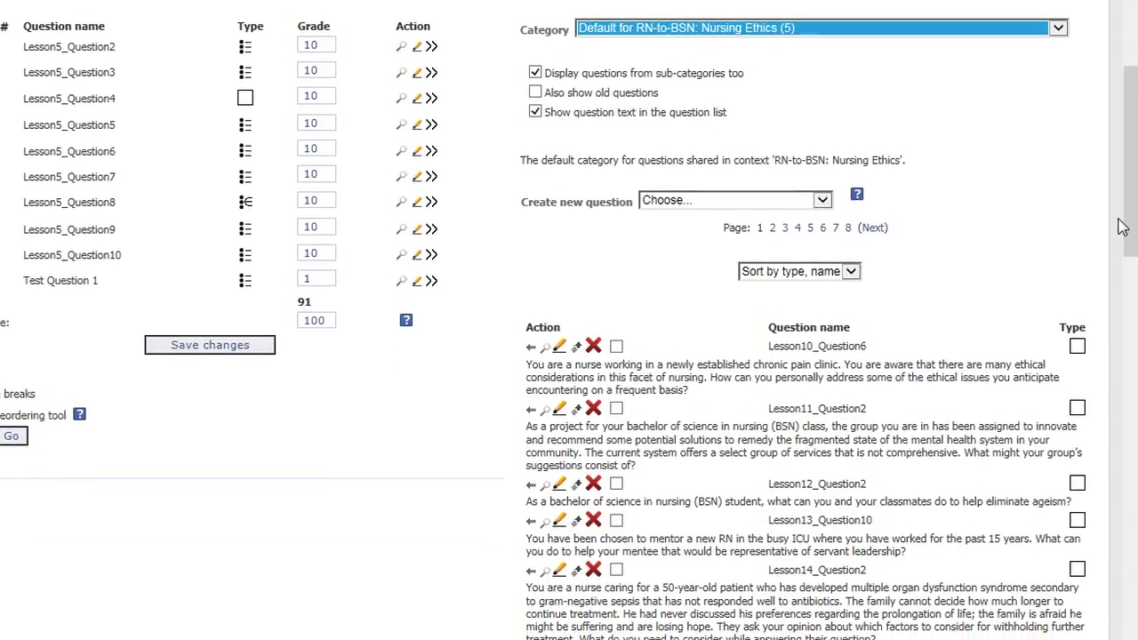
pyautogui.click(616, 345)
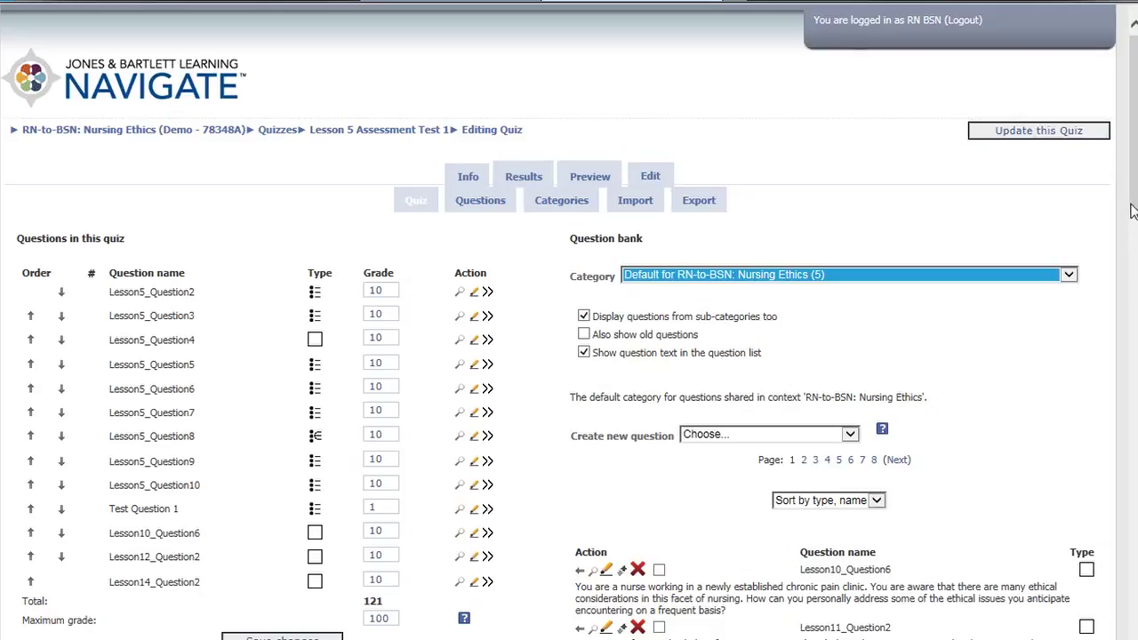
# Add the selected bank questions to the quiz and expand the Create new question menu
pyautogui.moveTo(1132, 211); pyautogui.dragTo(1109, 321)
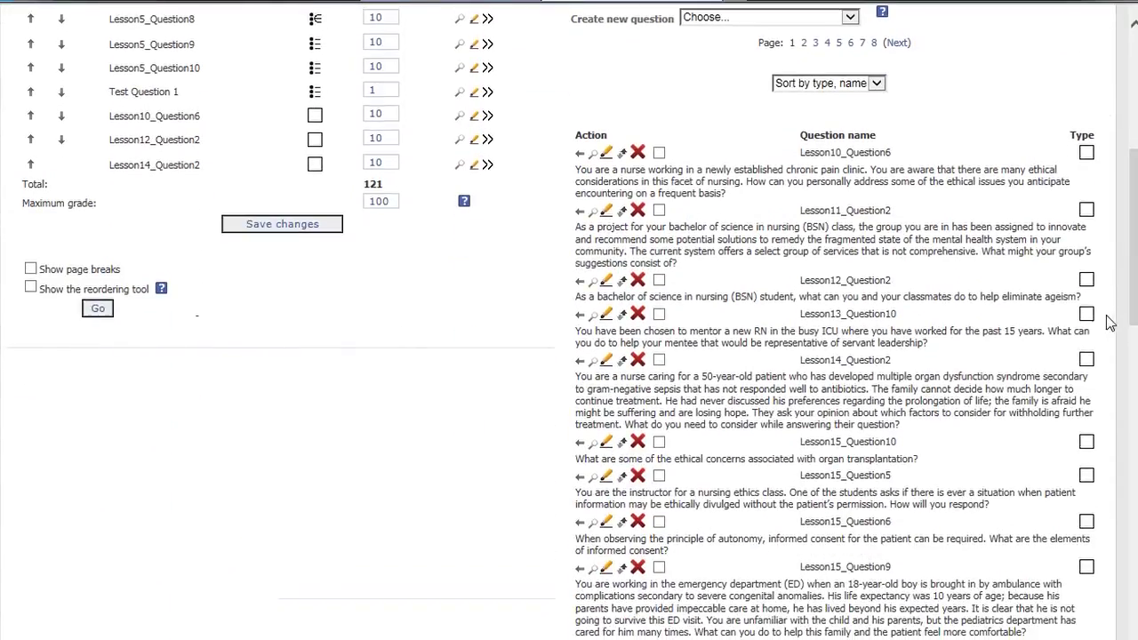
pyautogui.click(578, 285)
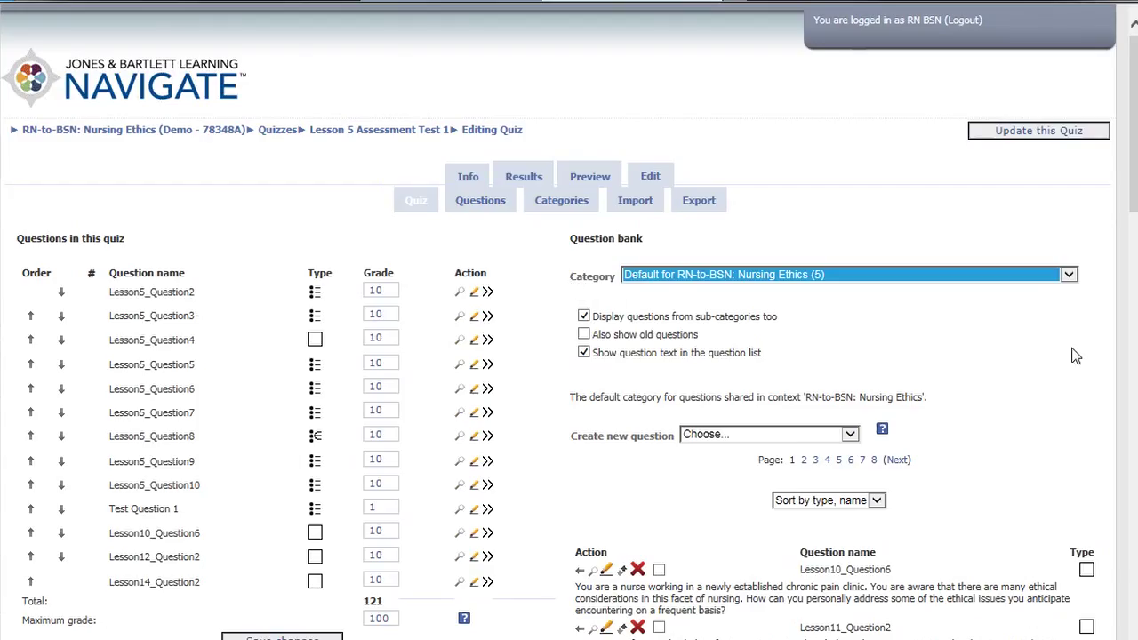
pyautogui.scroll(-3, 593, 502)
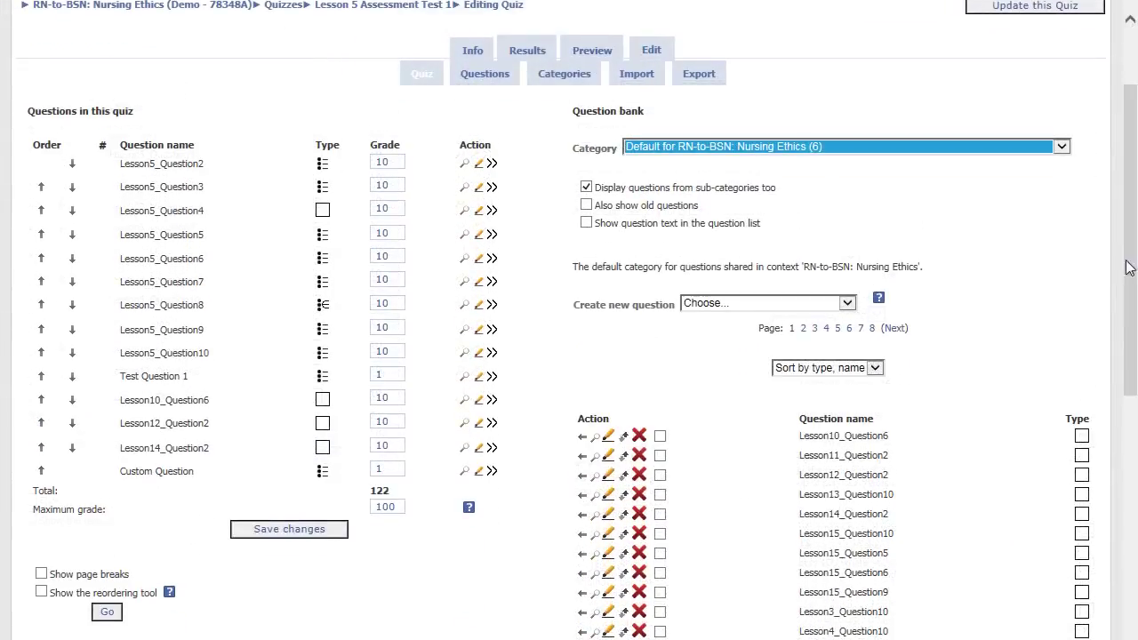
pyautogui.click(847, 305)
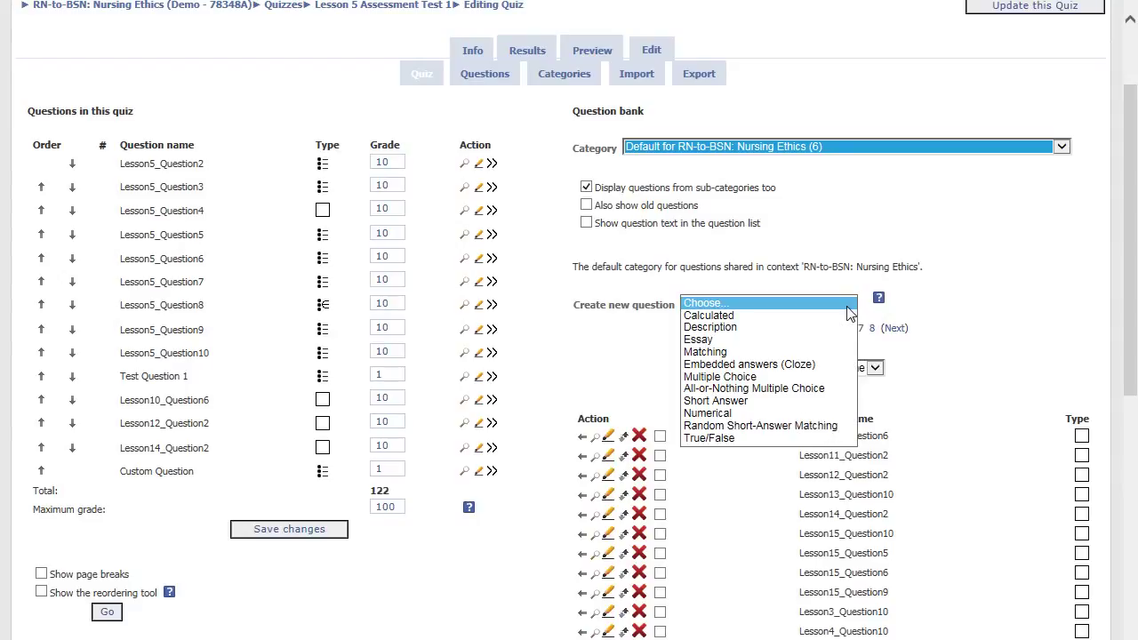
# Start a multiple-choice question and enter its name and 'Define the code of nursing ethics' text
pyautogui.click(796, 379)
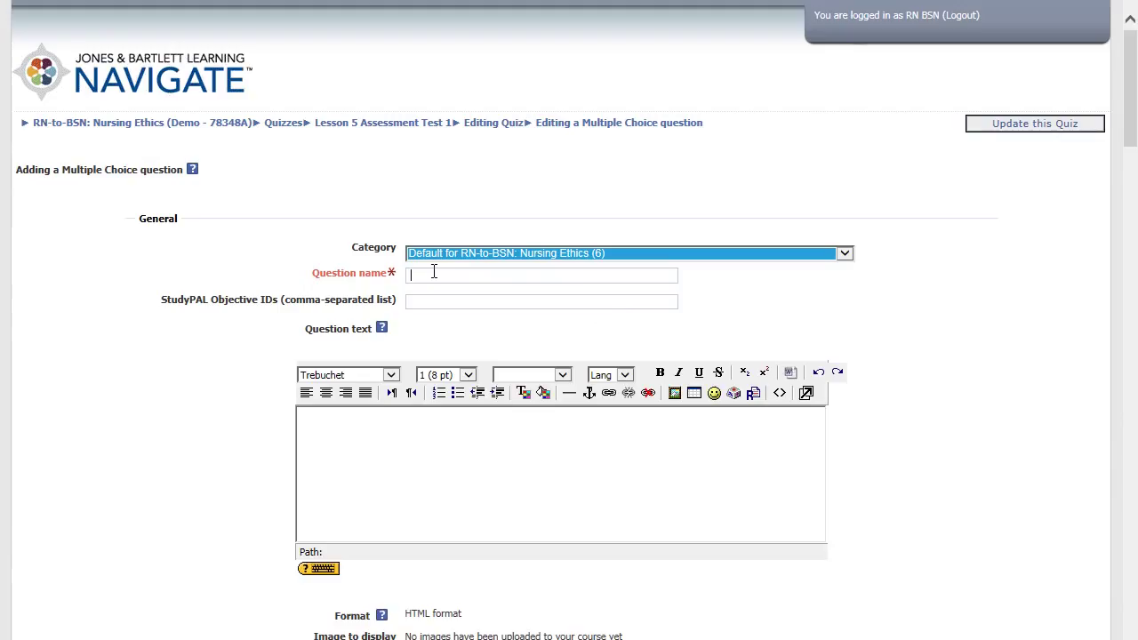
pyautogui.click(434, 272)
pyautogui.write('Lession5_Custom Question')
pyautogui.click(400, 426)
pyautogui.write('Define the code of nursing ethics.')
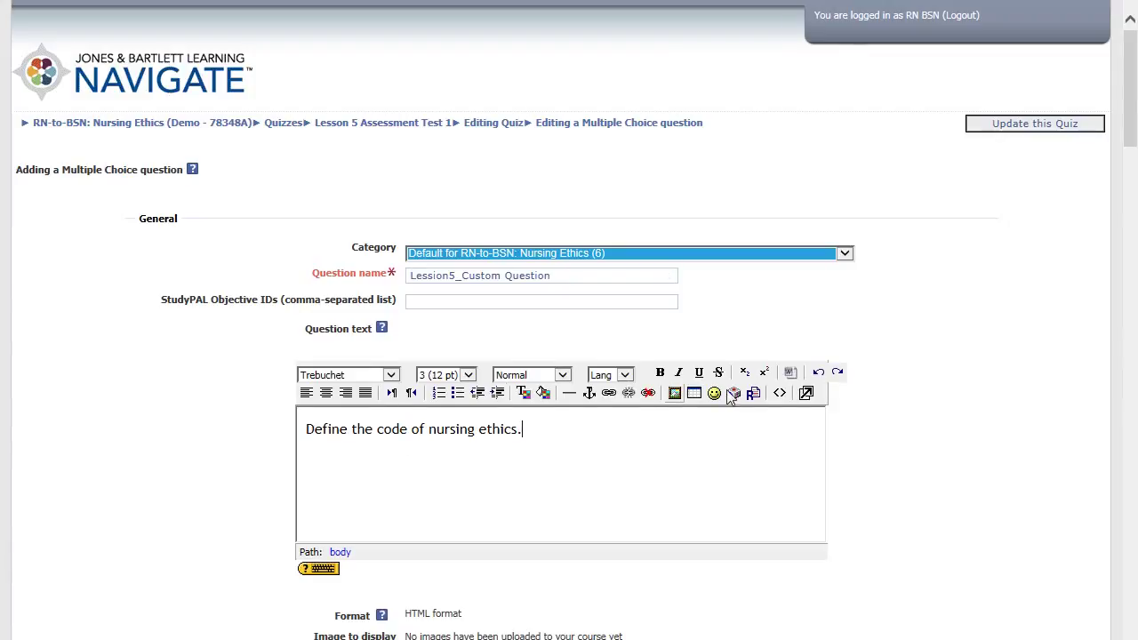
# Fill in Choice 1's answer and feedback, grade it 100 %, and save the question
pyautogui.scroll(-10, 535, 232)
pyautogui.write('A')
pyautogui.click(563, 359)
pyautogui.hotkey('ctrl', 'v')
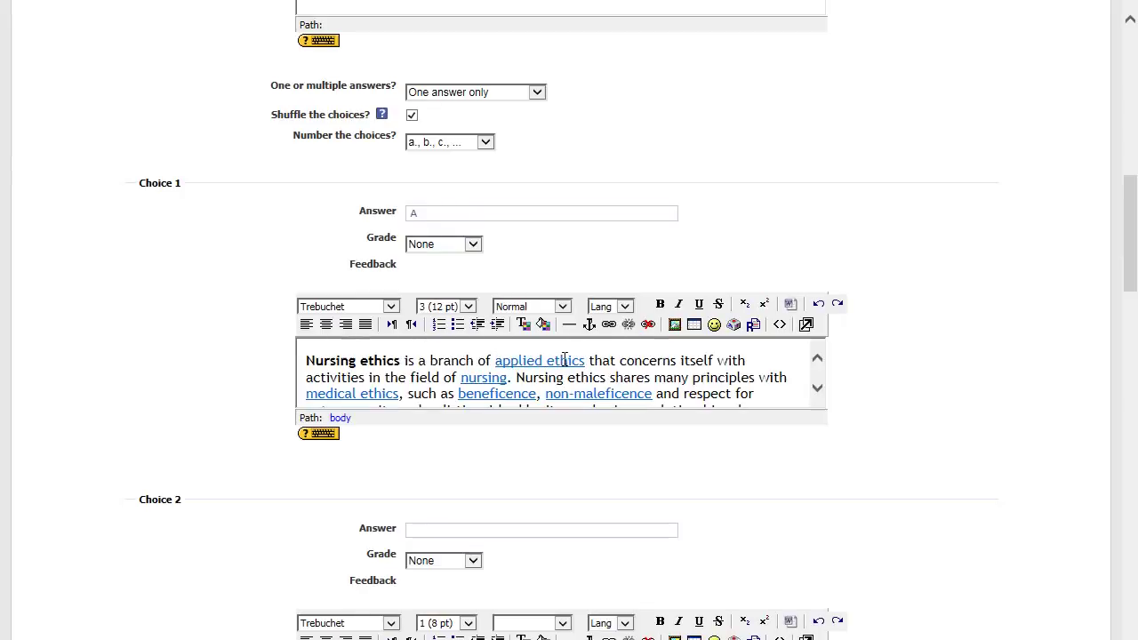
pyautogui.click(472, 244)
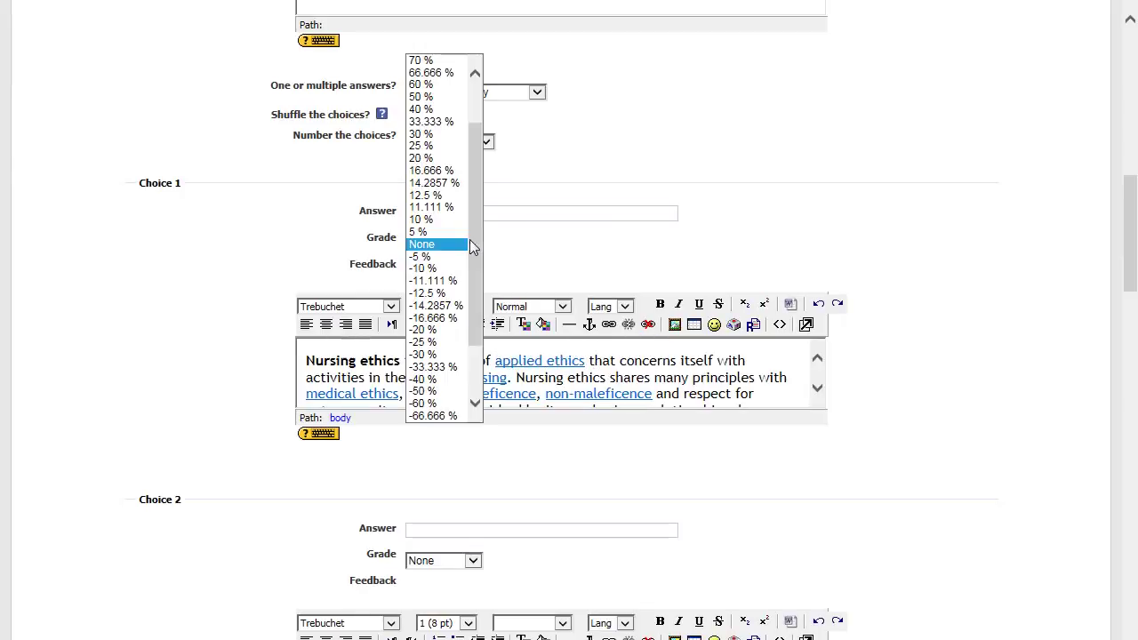
pyautogui.click(475, 75)
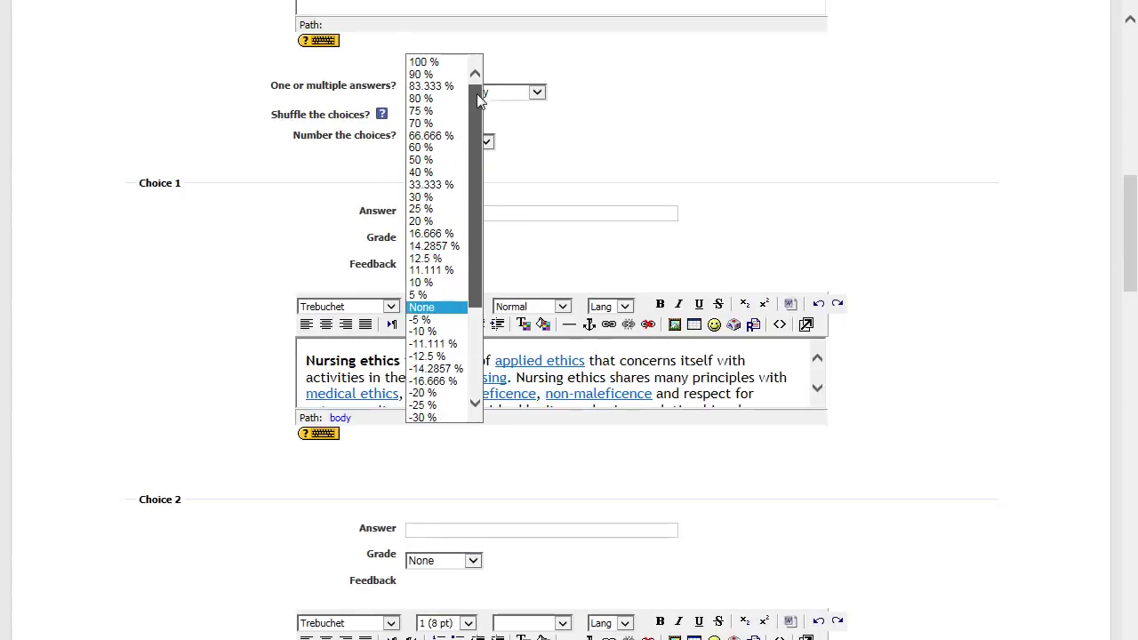
pyautogui.scroll(-1, 1128, 564)
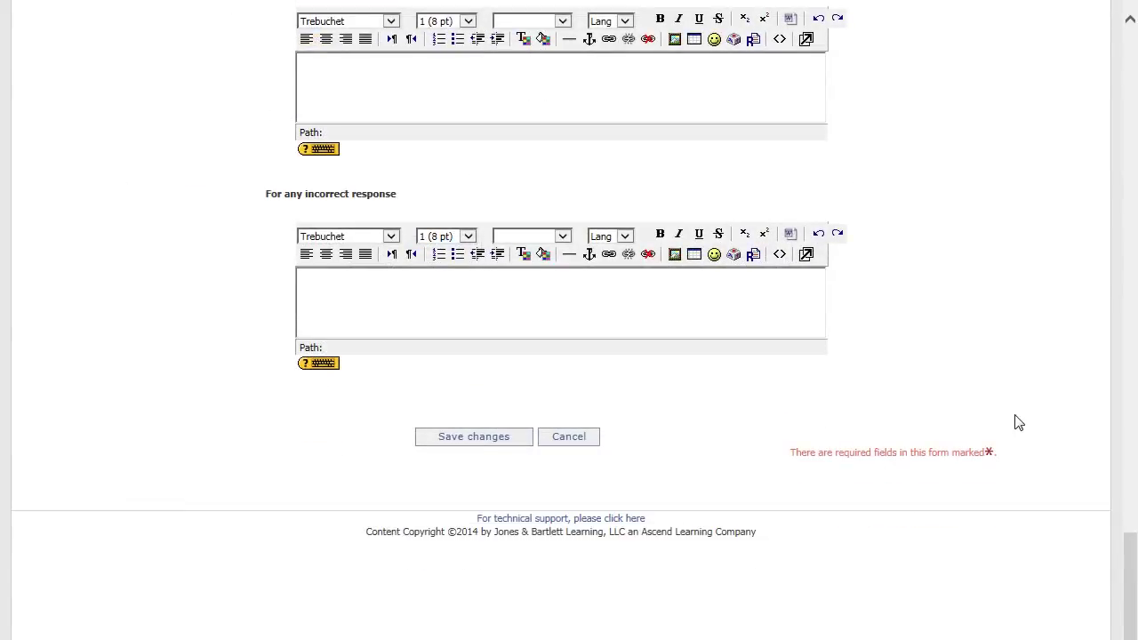
pyautogui.click(492, 439)
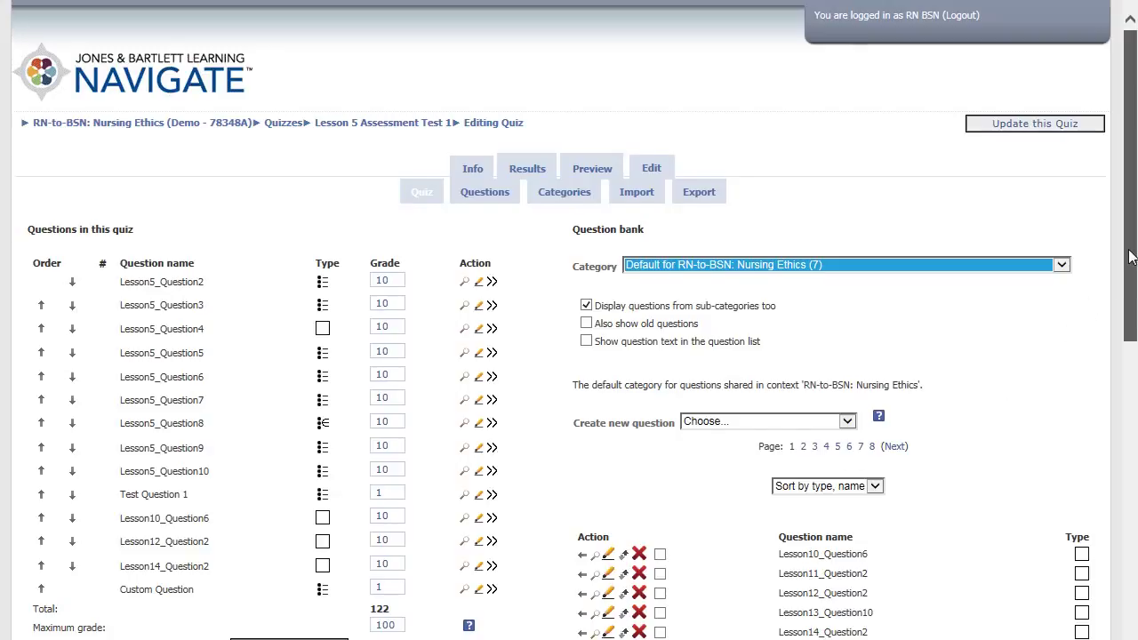
# Add Lesson5_Custom Question from the question bank to the quiz
pyautogui.moveTo(1130, 257); pyautogui.dragTo(1117, 445)
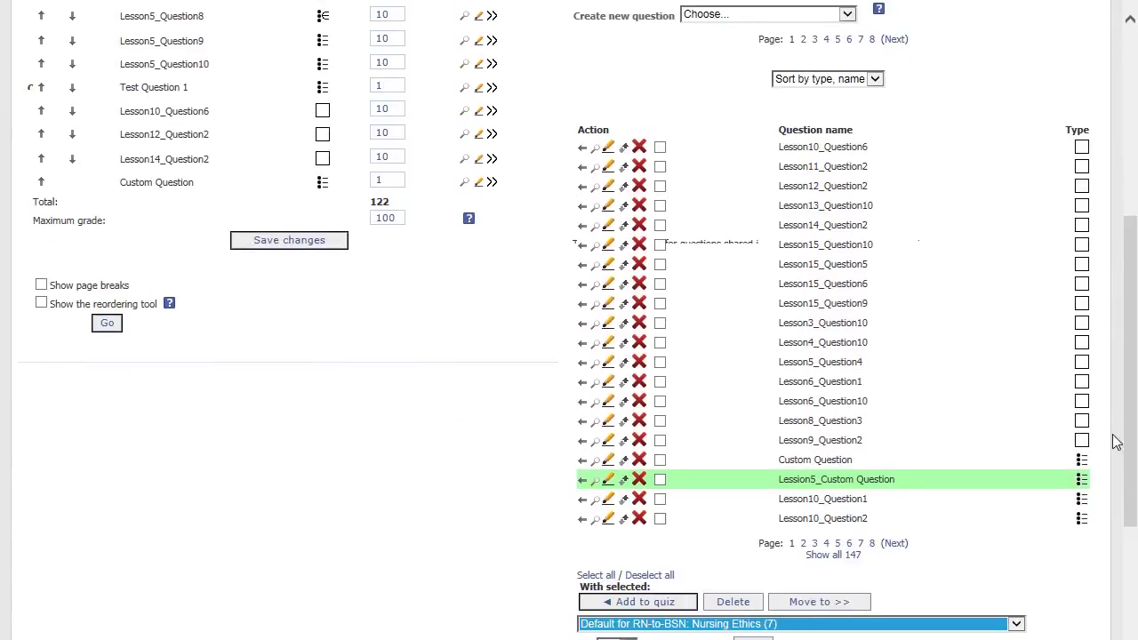
pyautogui.click(582, 481)
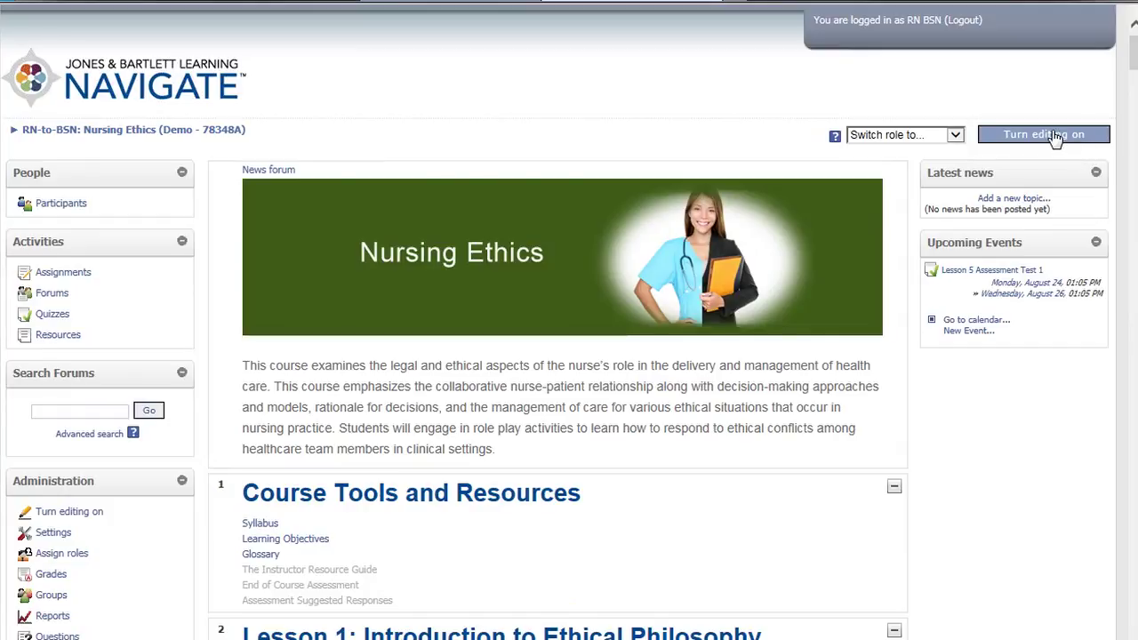
# Turn editing back on and choose to add a Quiz activity to the Lesson 1 topic
pyautogui.click(1055, 137)
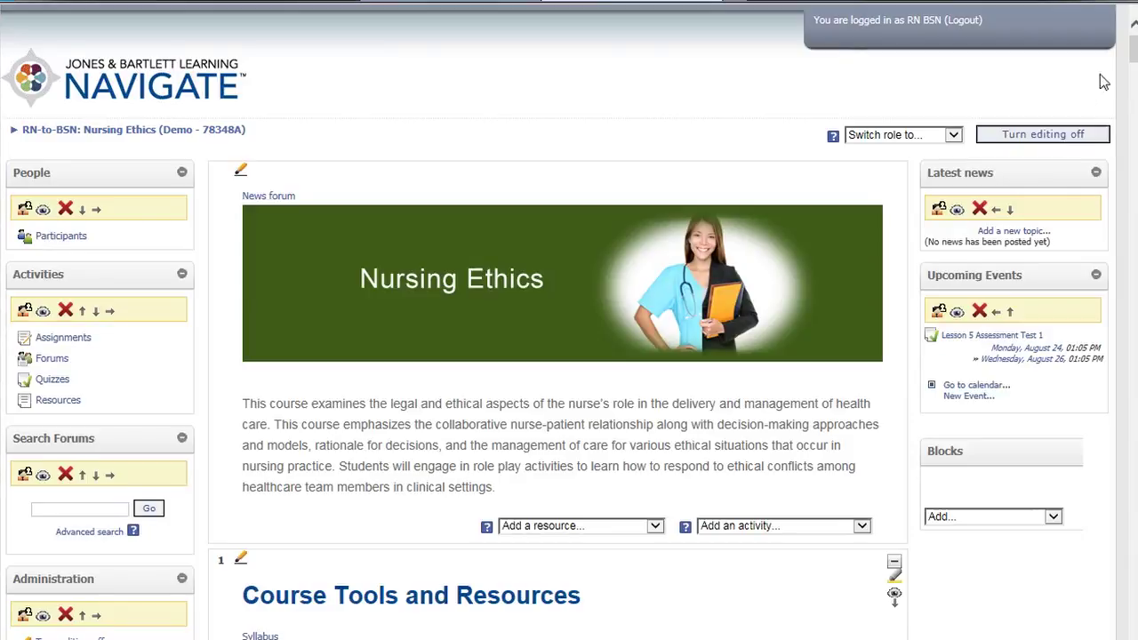
pyautogui.moveTo(1133, 53); pyautogui.dragTo(1131, 116)
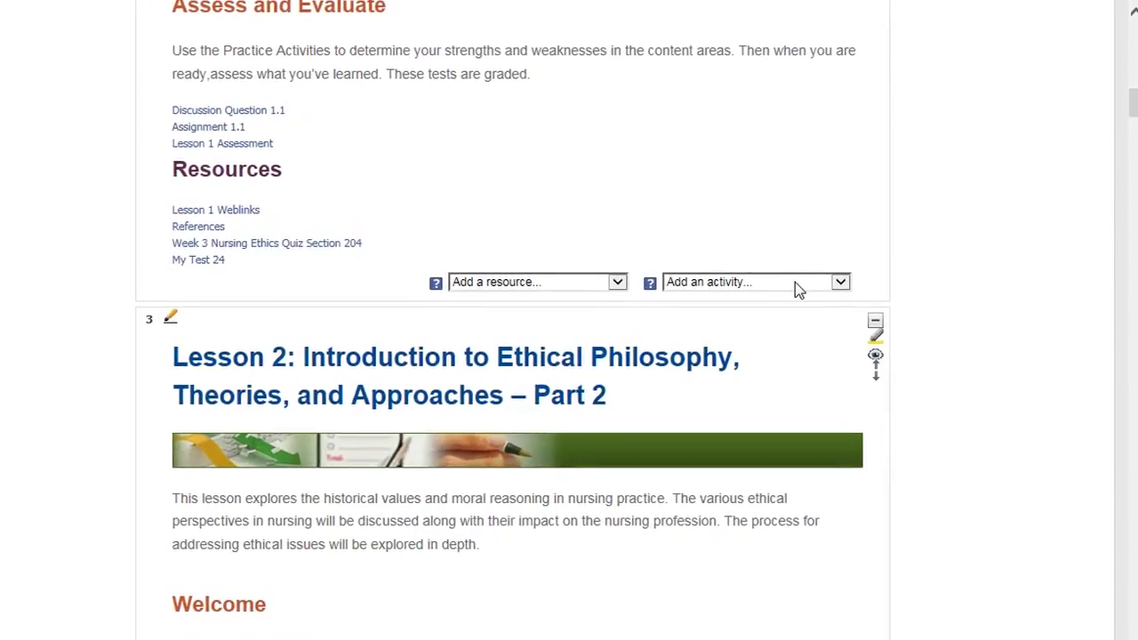
pyautogui.click(818, 283)
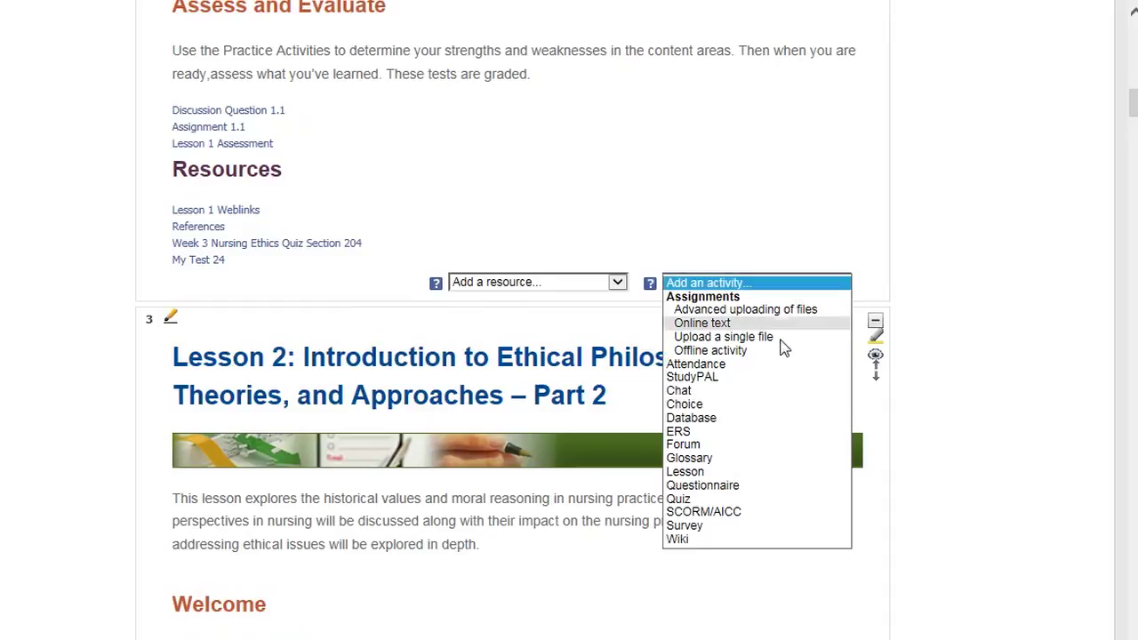
pyautogui.click(725, 500)
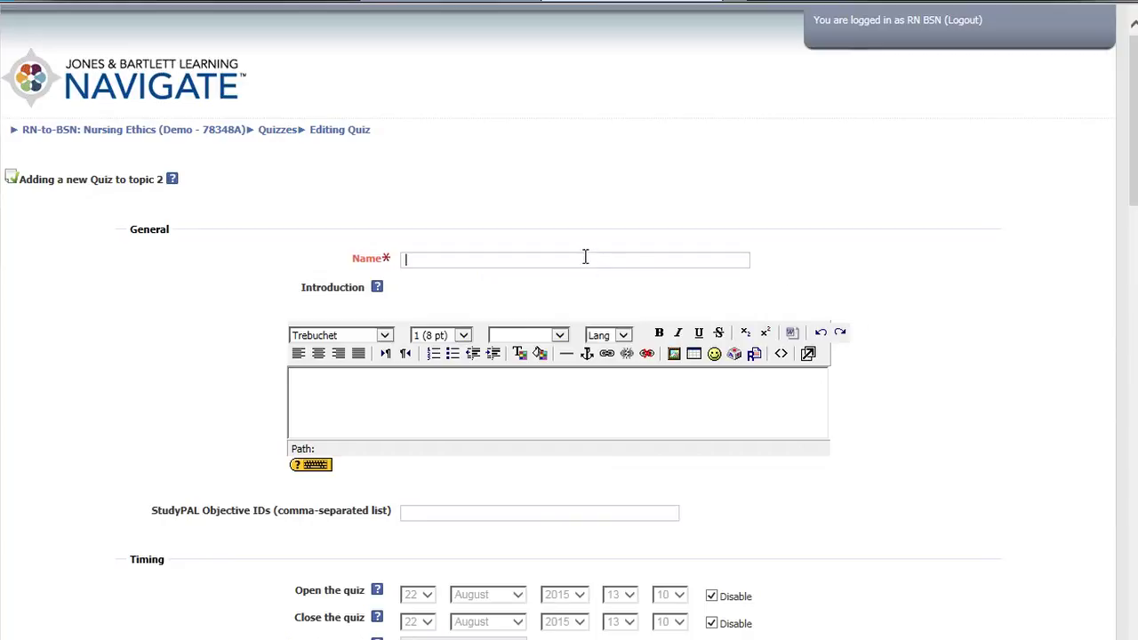
# Name the quiz 'Lesson 1 Quiz', leave its open and close dates disabled, and save it
pyautogui.write('Lesson 1 Quiz')
pyautogui.scroll(-5, 1084, 240)
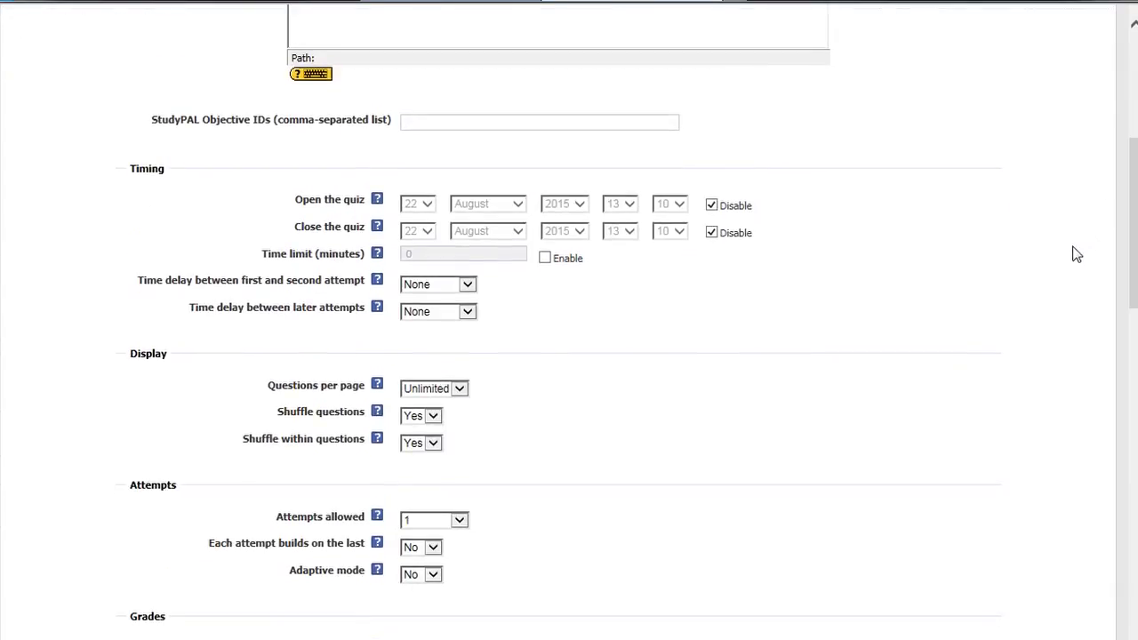
pyautogui.click(711, 206)
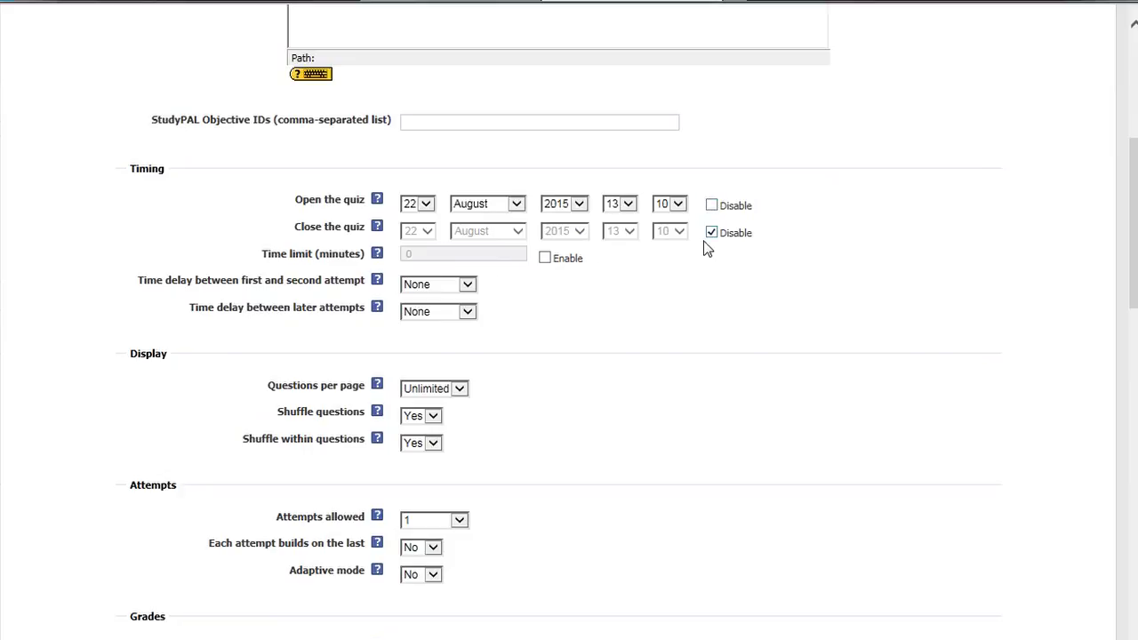
pyautogui.click(712, 233)
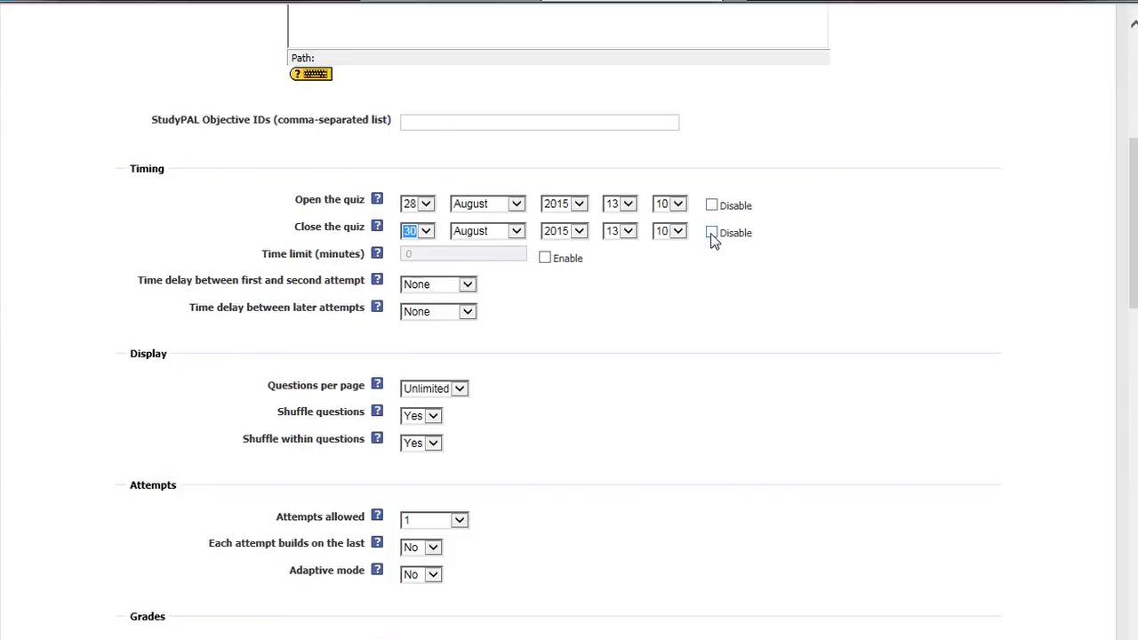
pyautogui.click(712, 233)
pyautogui.click(711, 206)
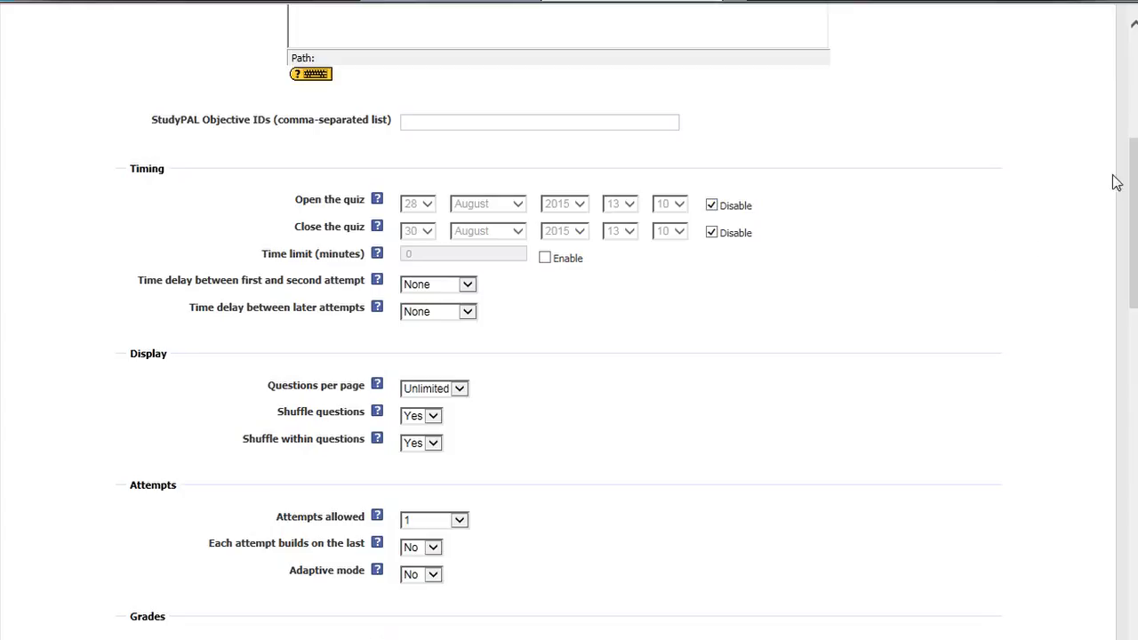
pyautogui.moveTo(1133, 168); pyautogui.dragTo(1123, 471)
pyautogui.click(719, 471)
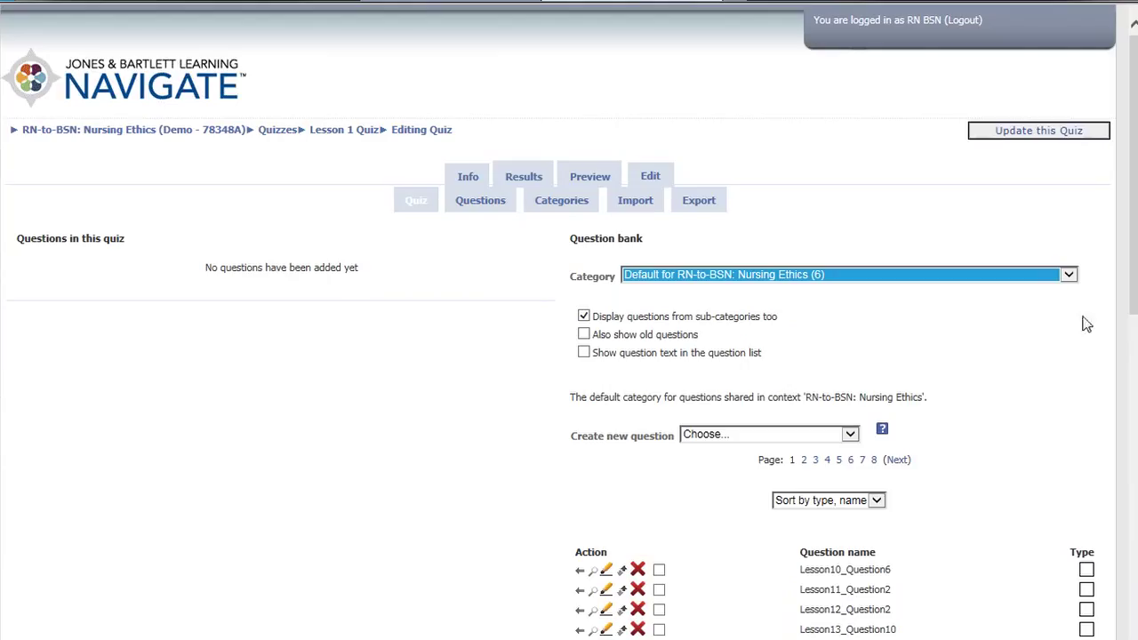
# Add Lesson13_Question10, Lesson15_Question5, Lesson10_Question6 and Lesson5_Question4 from the question bank to the quiz
pyautogui.moveTo(1128, 219); pyautogui.dragTo(1124, 371)
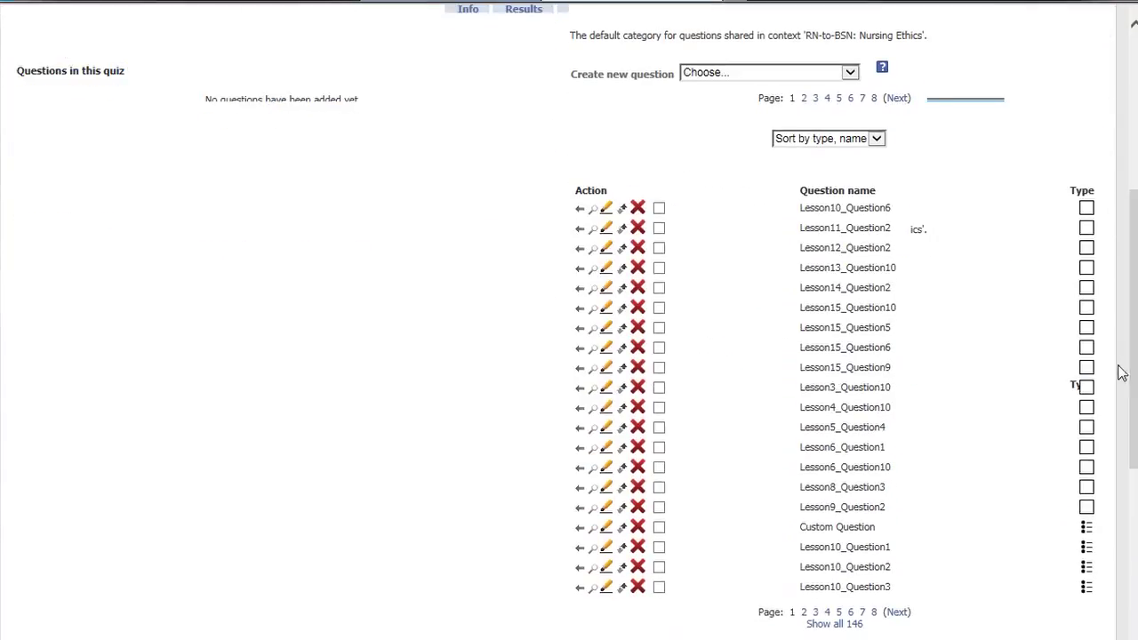
pyautogui.click(659, 268)
pyautogui.click(658, 328)
pyautogui.click(659, 208)
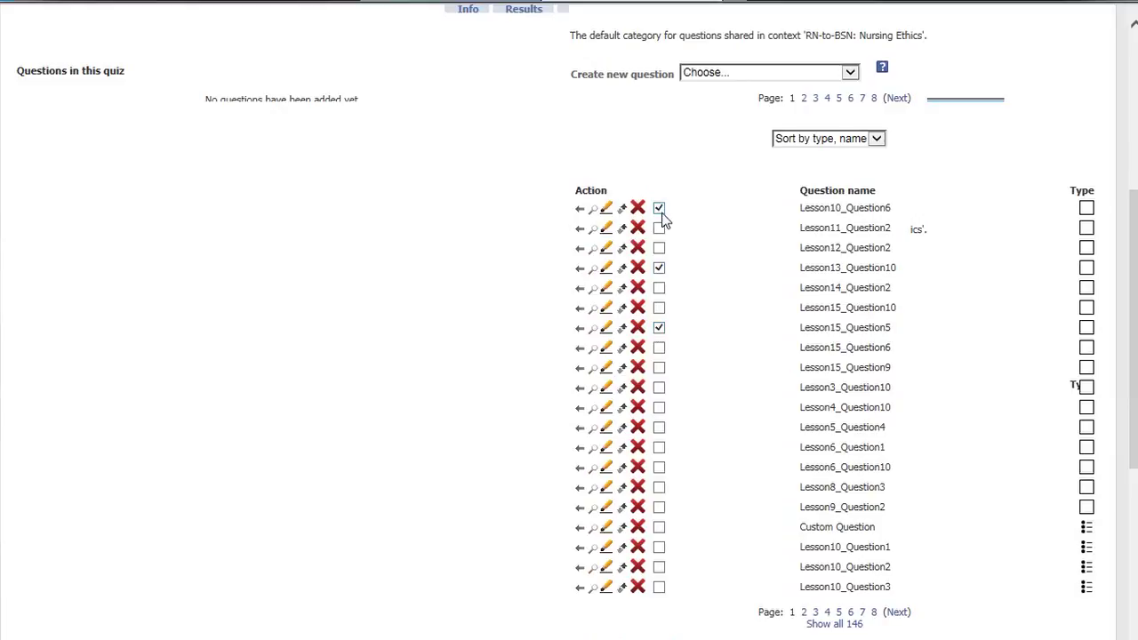
pyautogui.click(658, 427)
pyautogui.moveTo(1132, 386); pyautogui.dragTo(1125, 445)
pyautogui.click(655, 538)
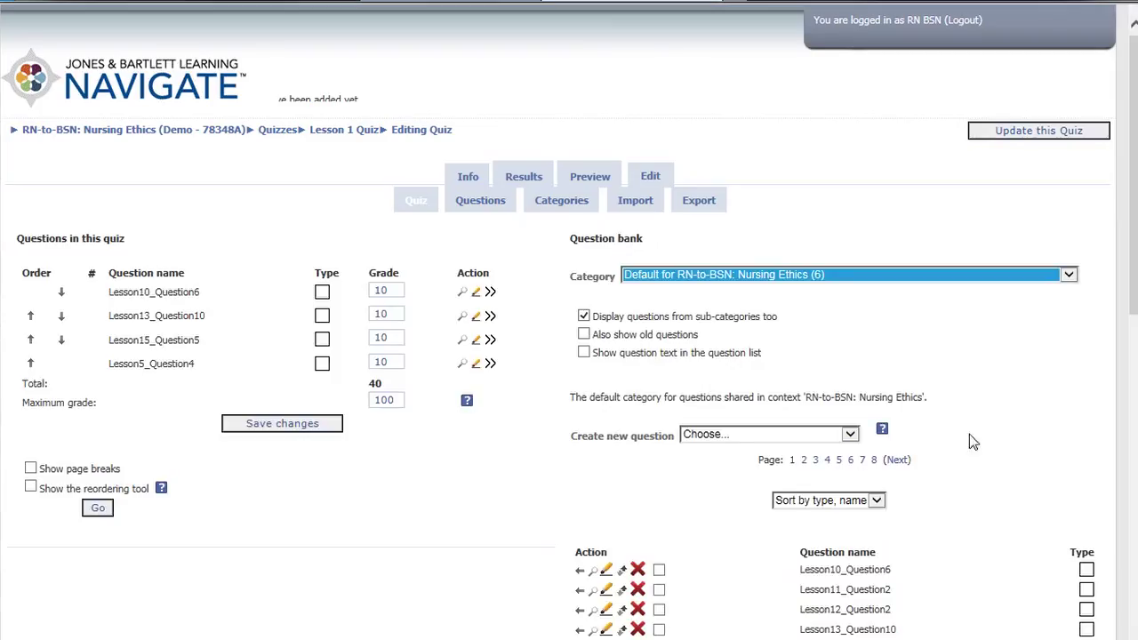
# Add 4 random questions from the default category to Lesson 1 Quiz
pyautogui.moveTo(1134, 304); pyautogui.dragTo(1120, 518)
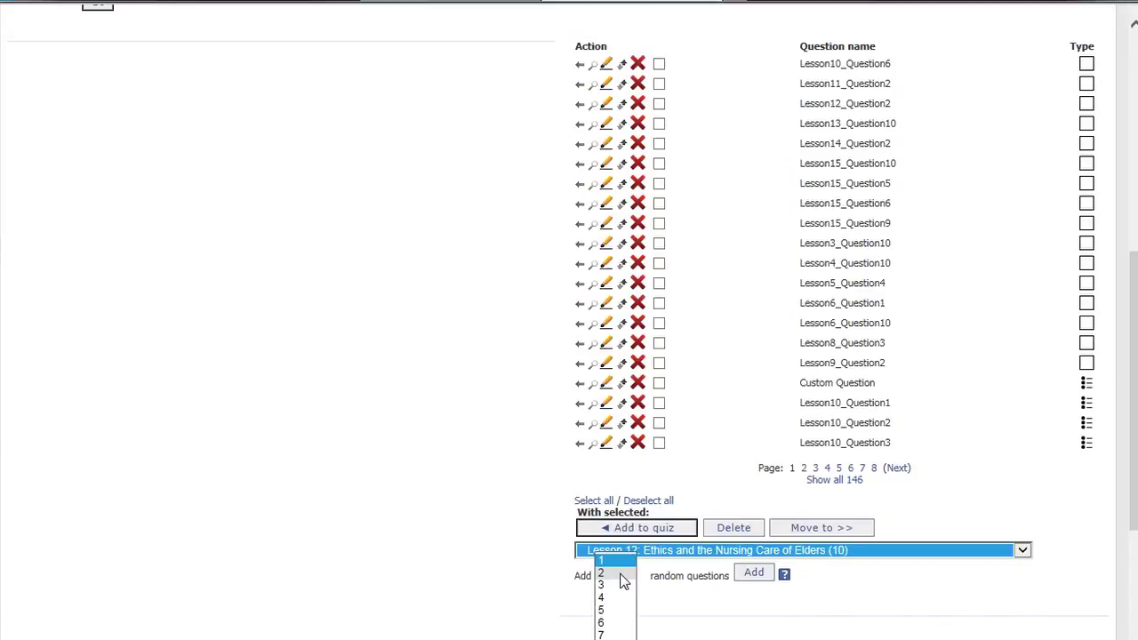
pyautogui.click(621, 598)
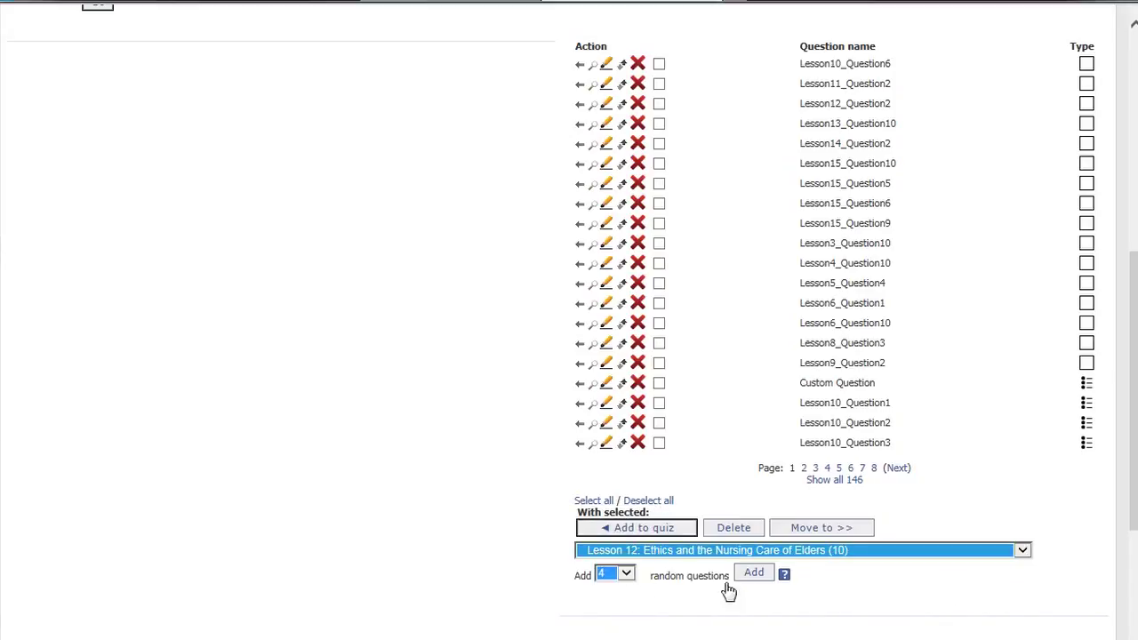
pyautogui.click(763, 576)
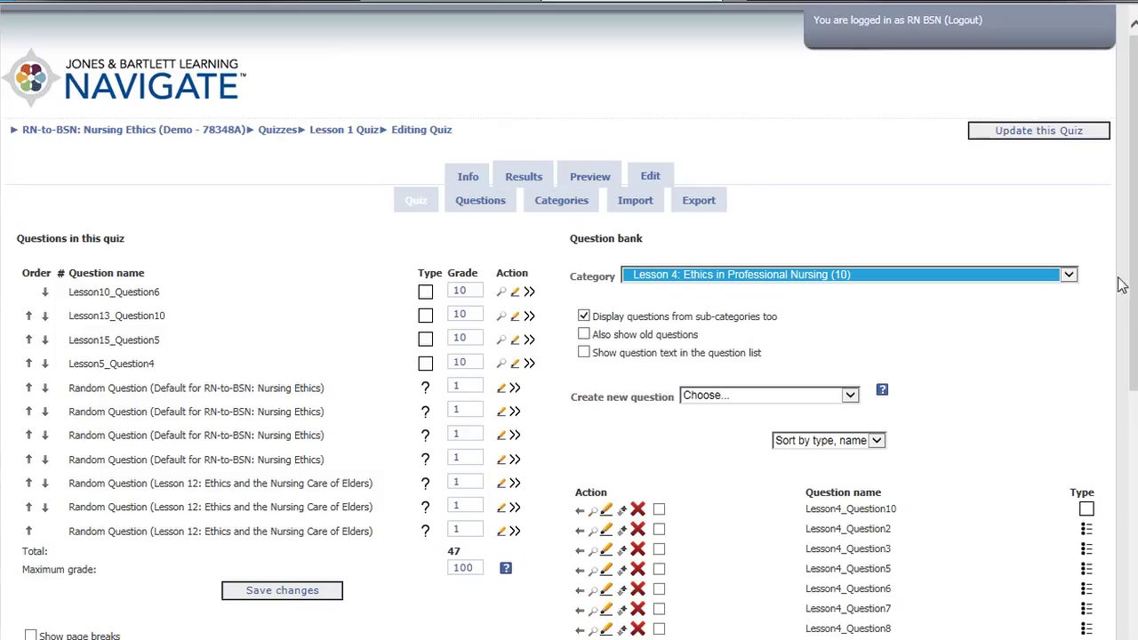
pyautogui.click(590, 178)
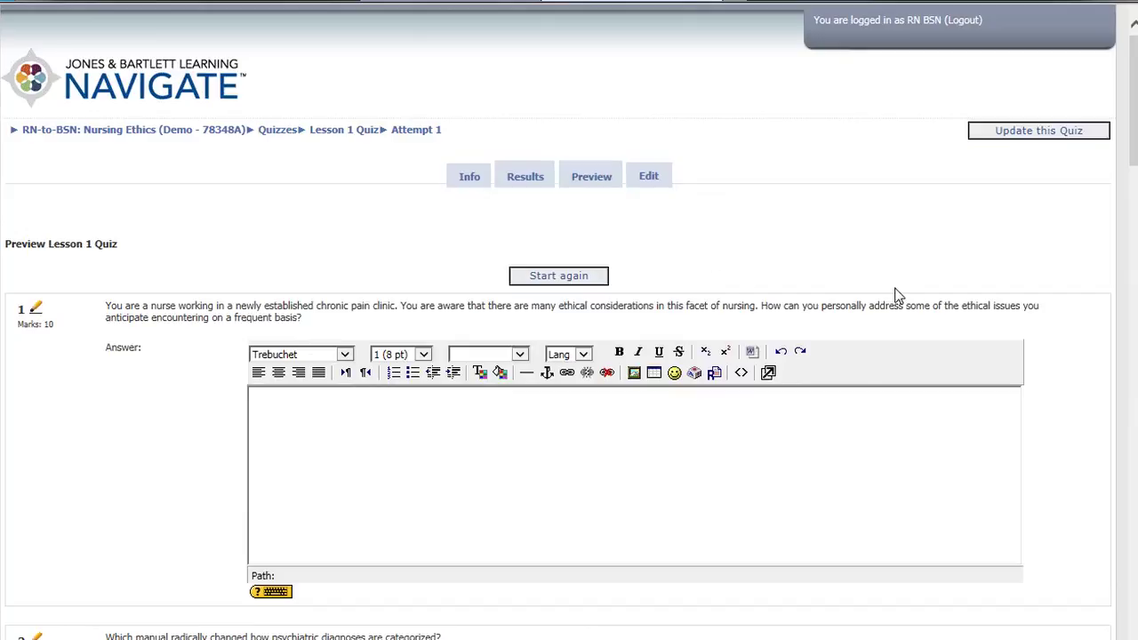
pyautogui.click(647, 182)
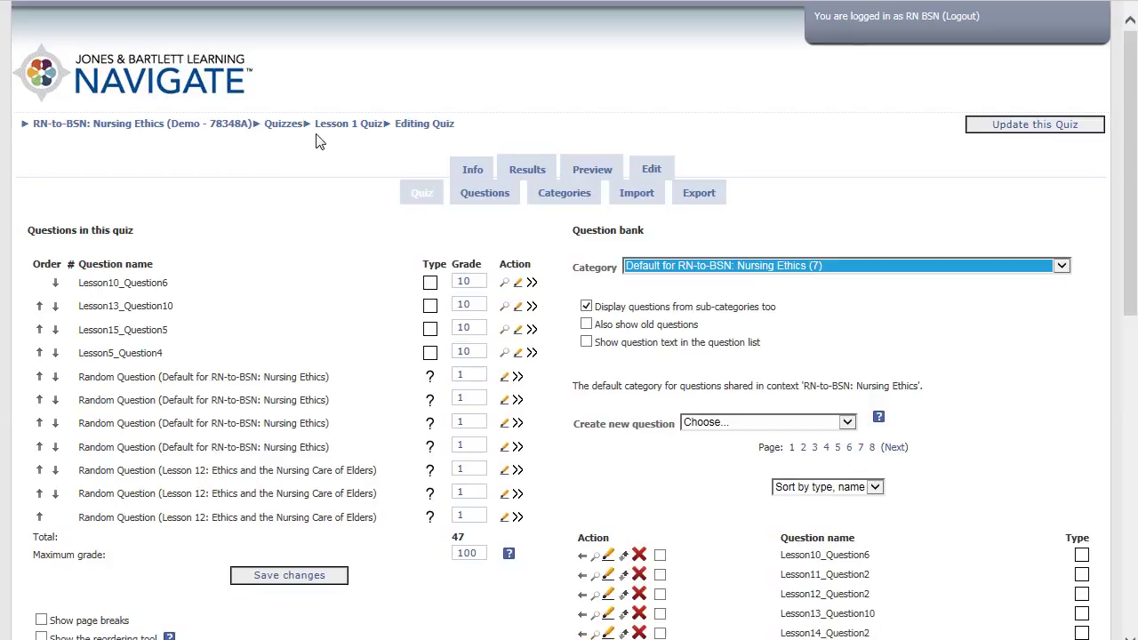
# Return to the RN-to-BSN: Nursing Ethics course page through the breadcrumb
pyautogui.click(161, 126)
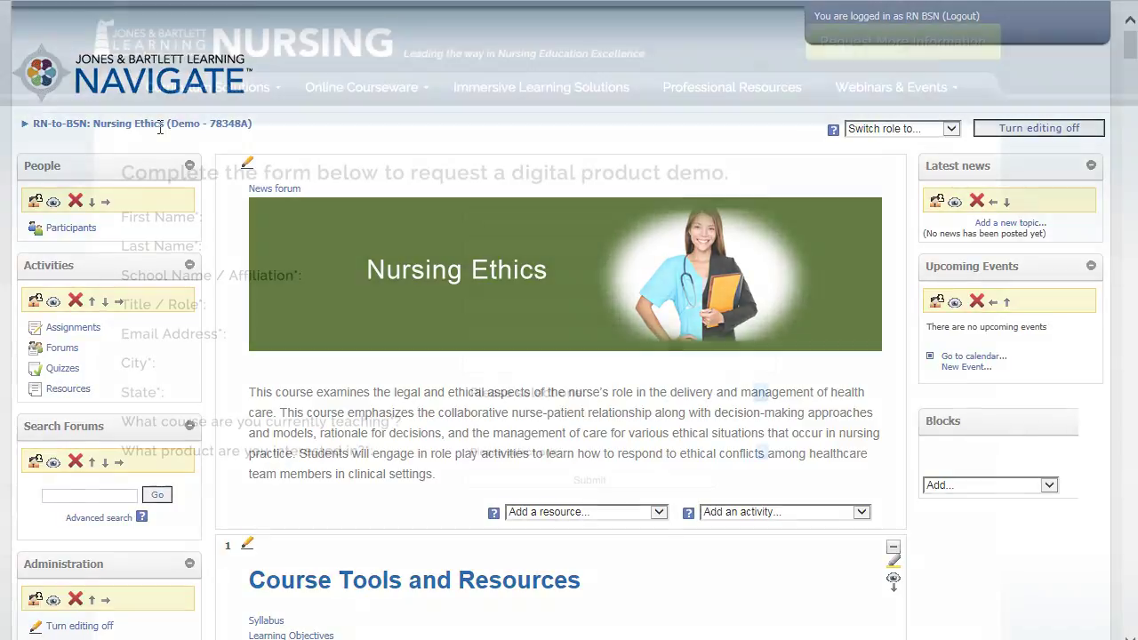